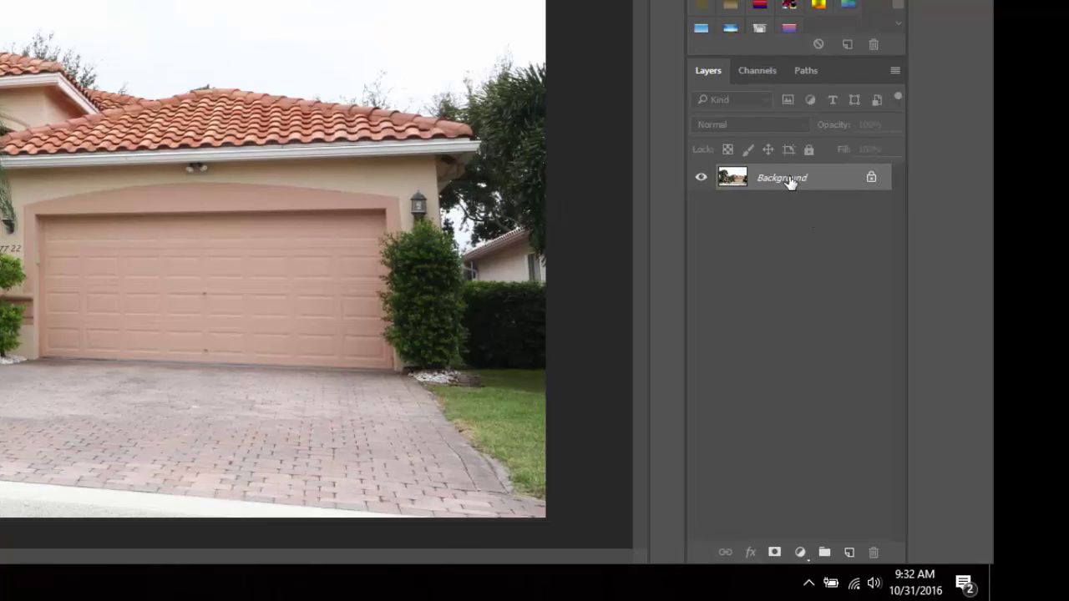
# - Duplicate the Background layer in IMG_0152.JPG and bring the HD-Blue-Sky-Wallpaper.jpg image in as a new layer over the house's sky
pyautogui.moveTo(790, 183); pyautogui.dragTo(848, 552)
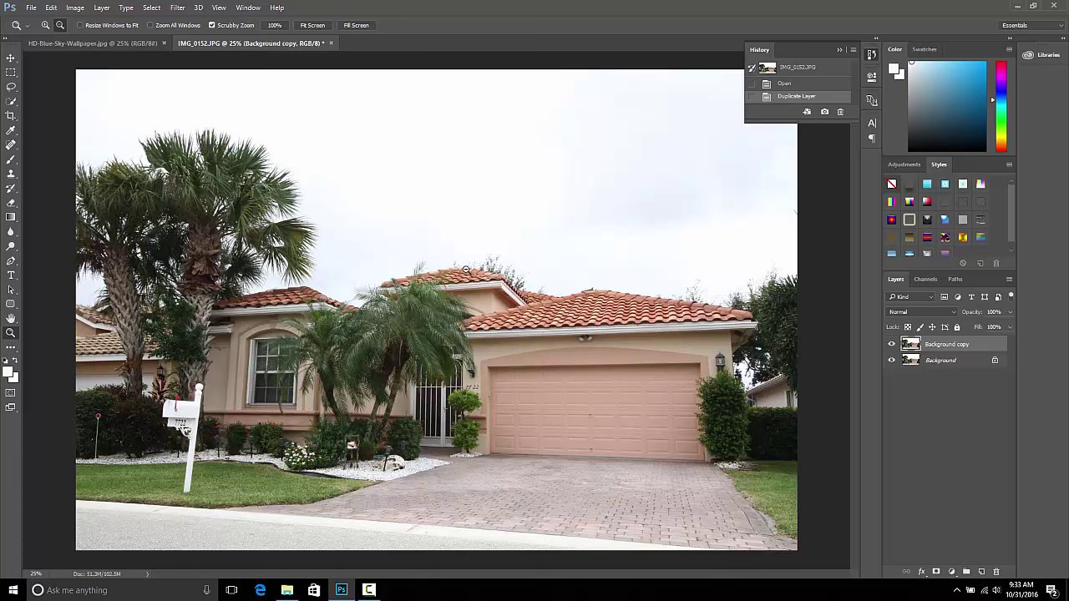
pyautogui.click(103, 47)
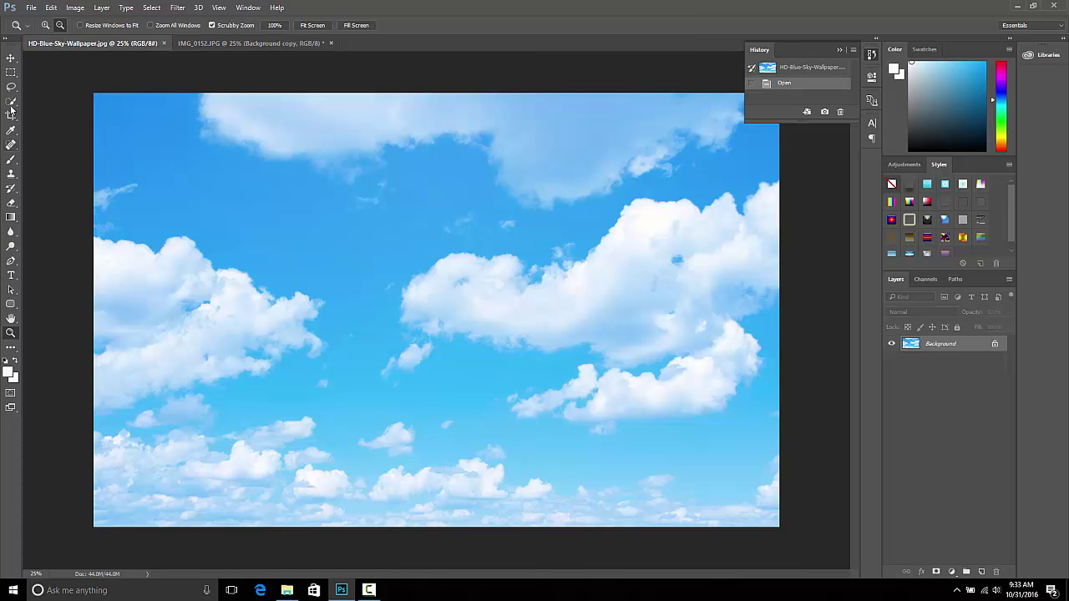
pyautogui.click(10, 59)
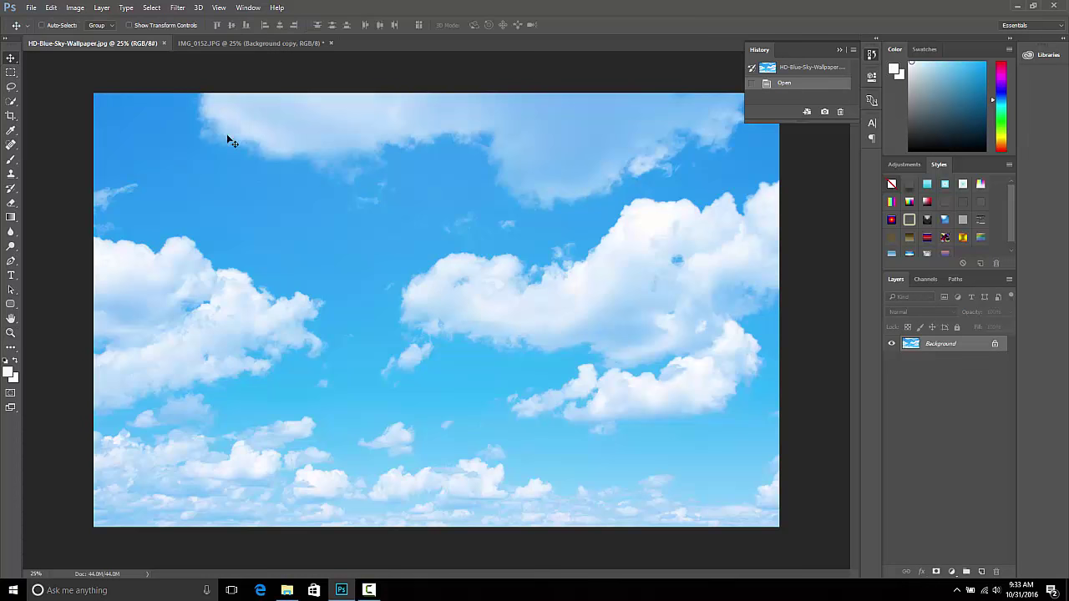
pyautogui.moveTo(264, 276); pyautogui.dragTo(308, 191)
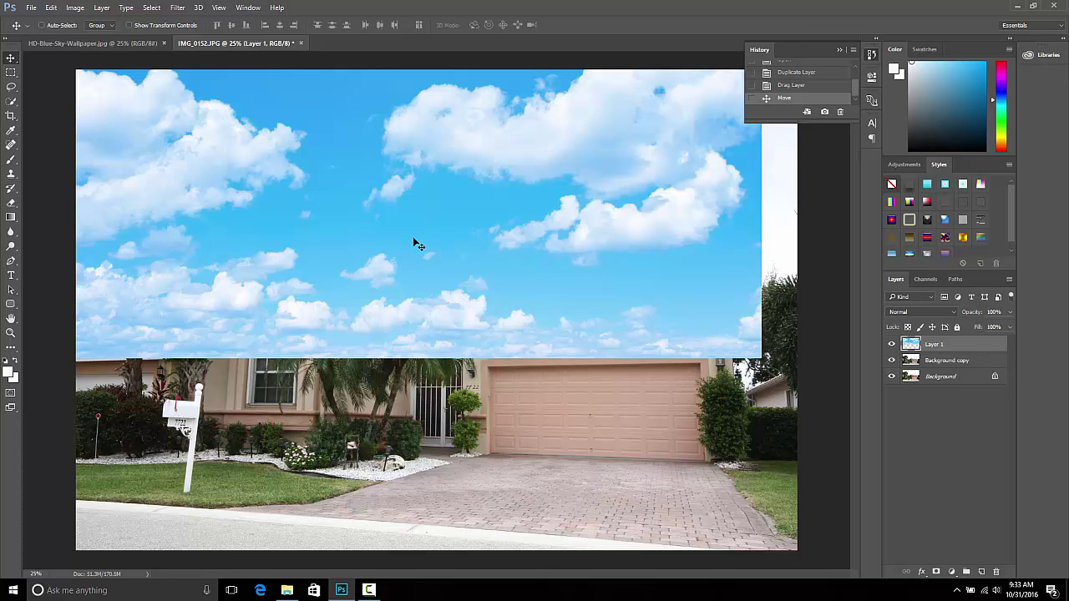
# - Scale the sky layer to about 110% so it spans the photo's full width, centre it horizontally and apply the transformation
pyautogui.press('ctrl')
pyautogui.hotkey('ctrl', 't')
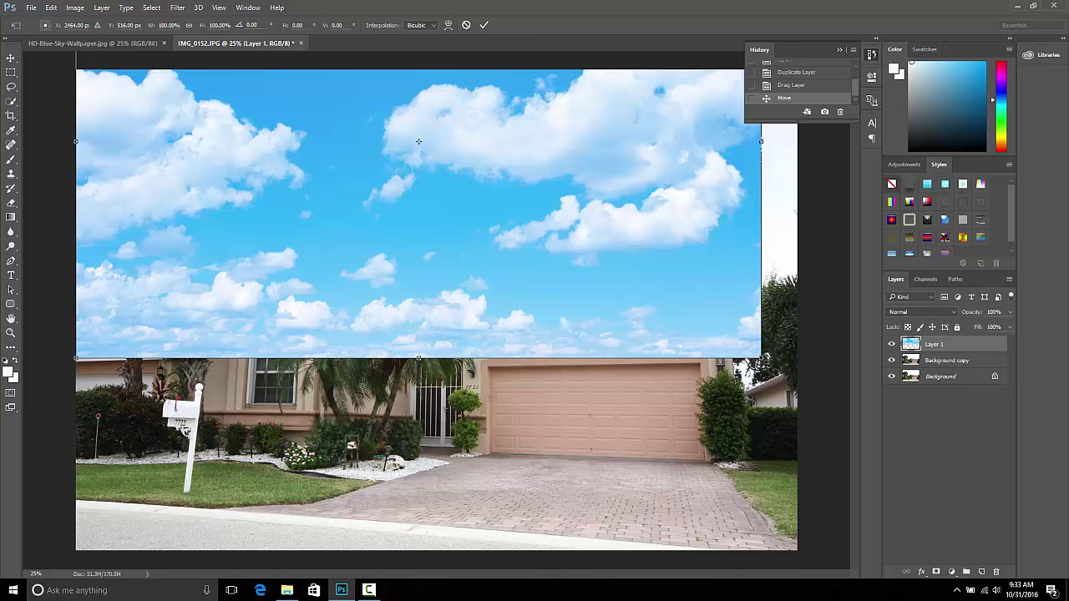
pyautogui.moveTo(761, 359); pyautogui.dragTo(823, 414)
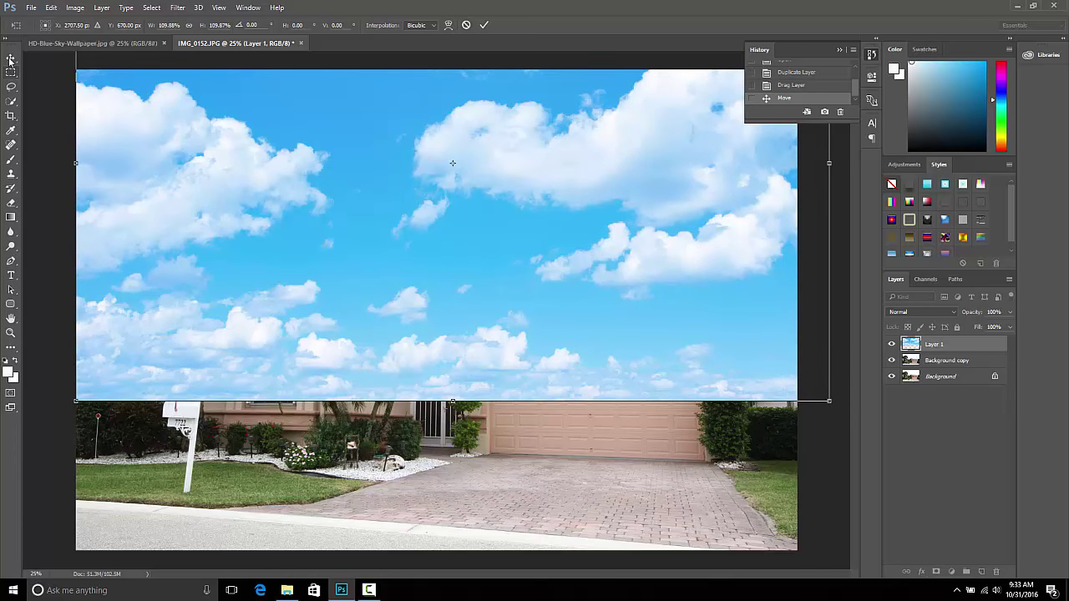
pyautogui.moveTo(409, 247)
pyautogui.mouseDown()
pyautogui.moveTo(396, 227)
pyautogui.moveTo(389, 243)
pyautogui.mouseUp()
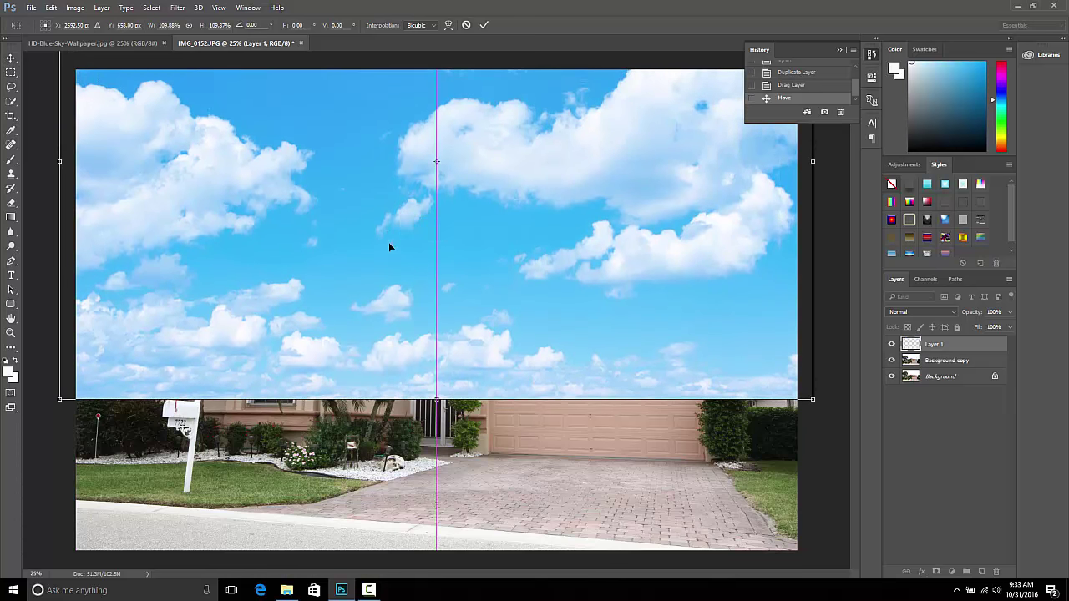
pyautogui.click(10, 61)
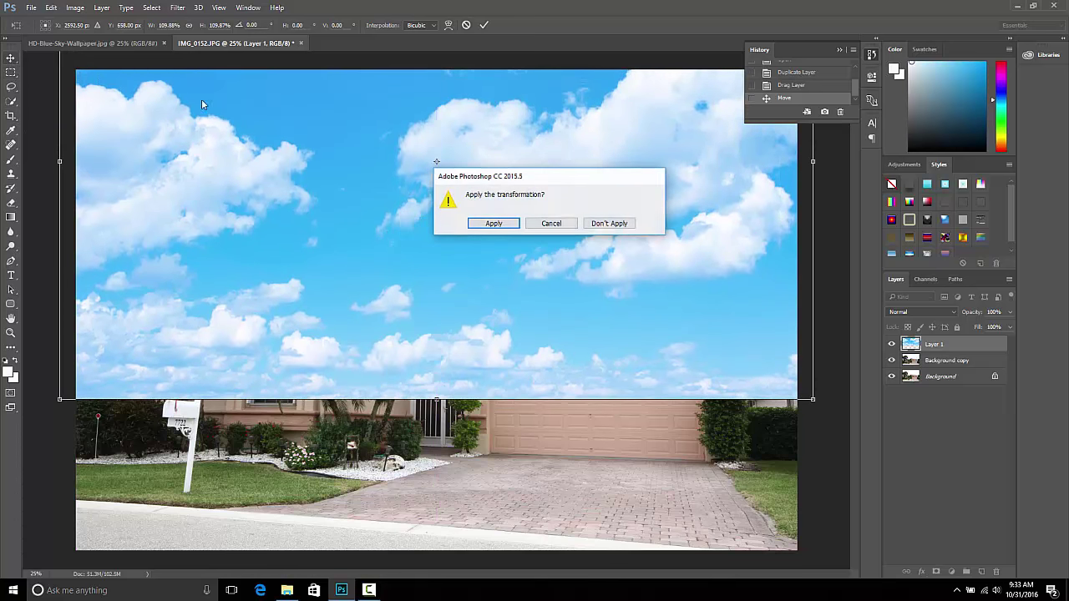
pyautogui.click(491, 223)
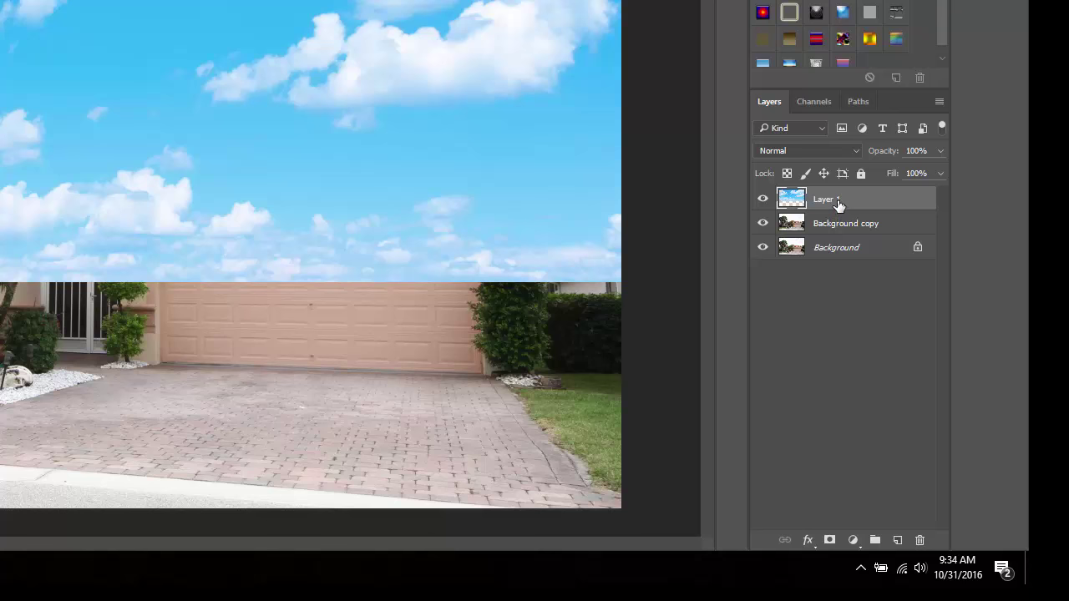
# - Move the sky layer beneath Background copy and make Background copy the active layer
pyautogui.moveTo(839, 202); pyautogui.dragTo(819, 244)
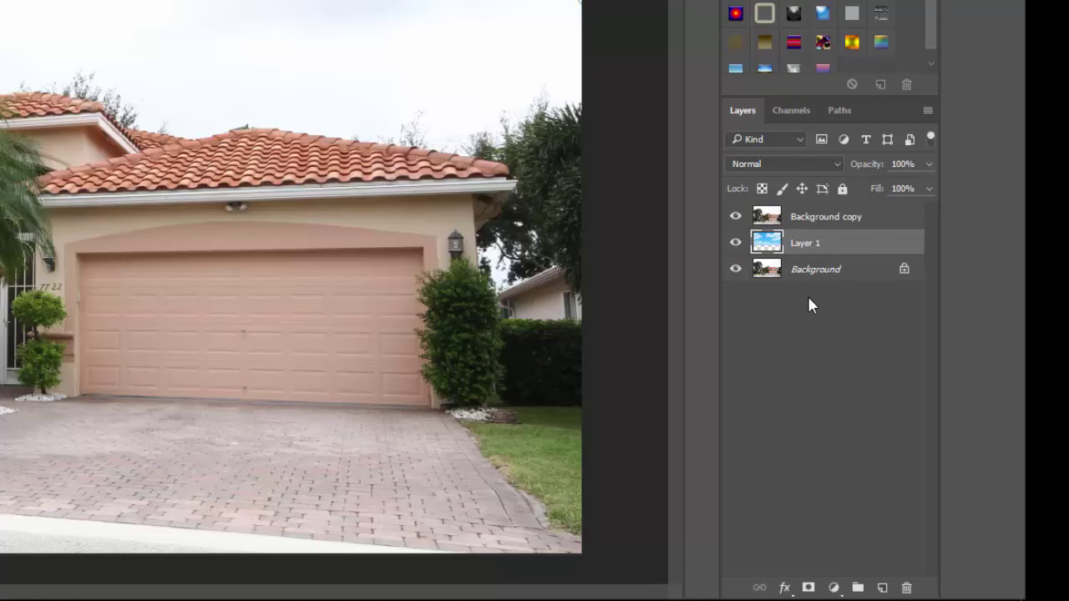
pyautogui.click(836, 225)
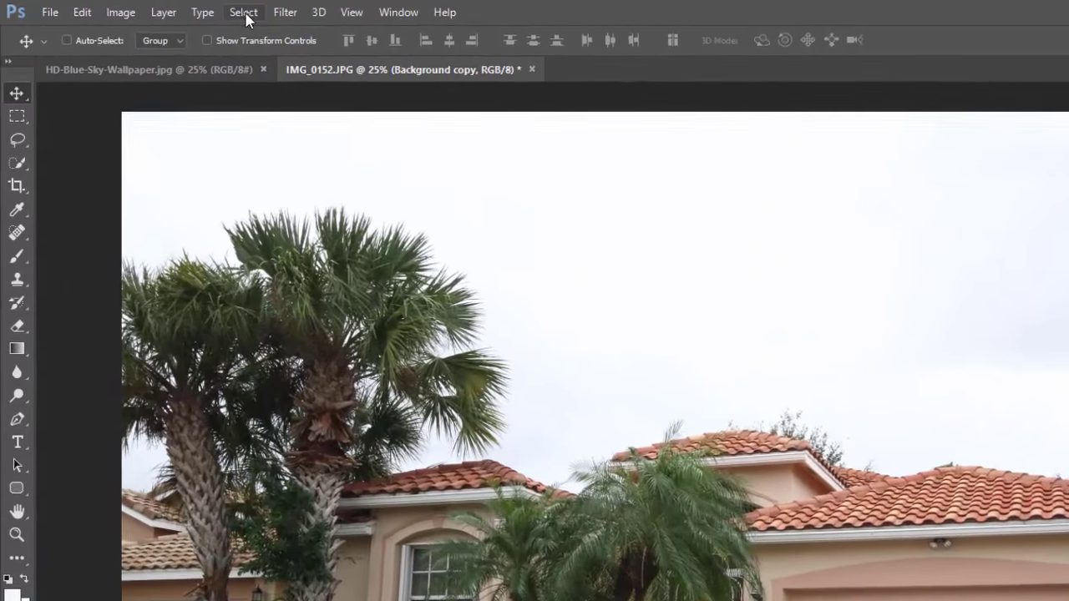
# - Select the pale original sky on Background copy with Color Range, adding samples from several white and grey areas of the sky
pyautogui.click(245, 13)
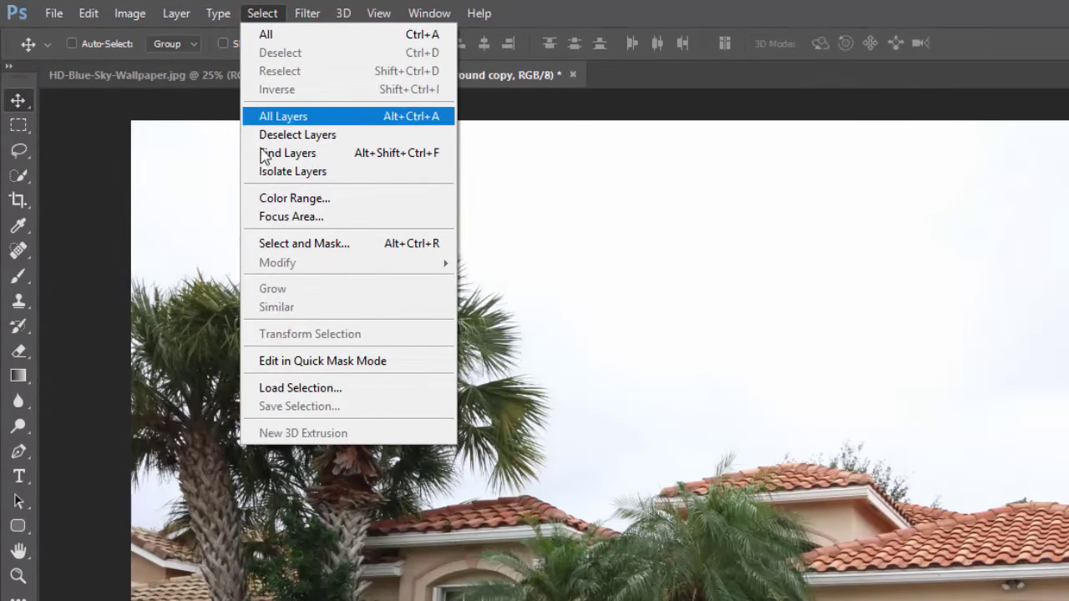
pyautogui.click(293, 198)
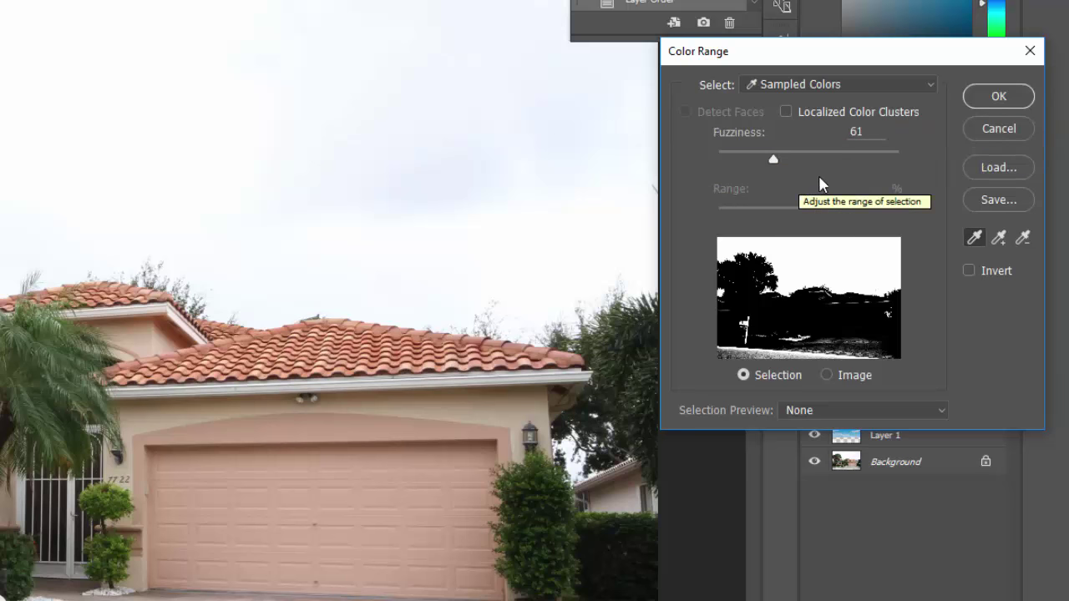
pyautogui.click(807, 262)
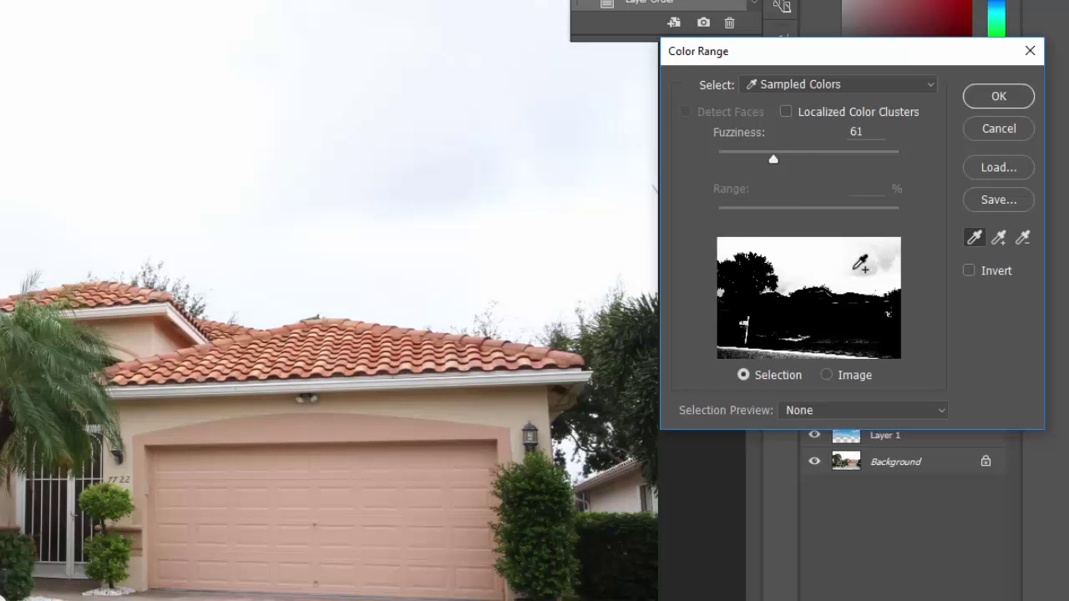
pyautogui.keyDown('shift'); pyautogui.click(870, 267); pyautogui.keyUp('shift')
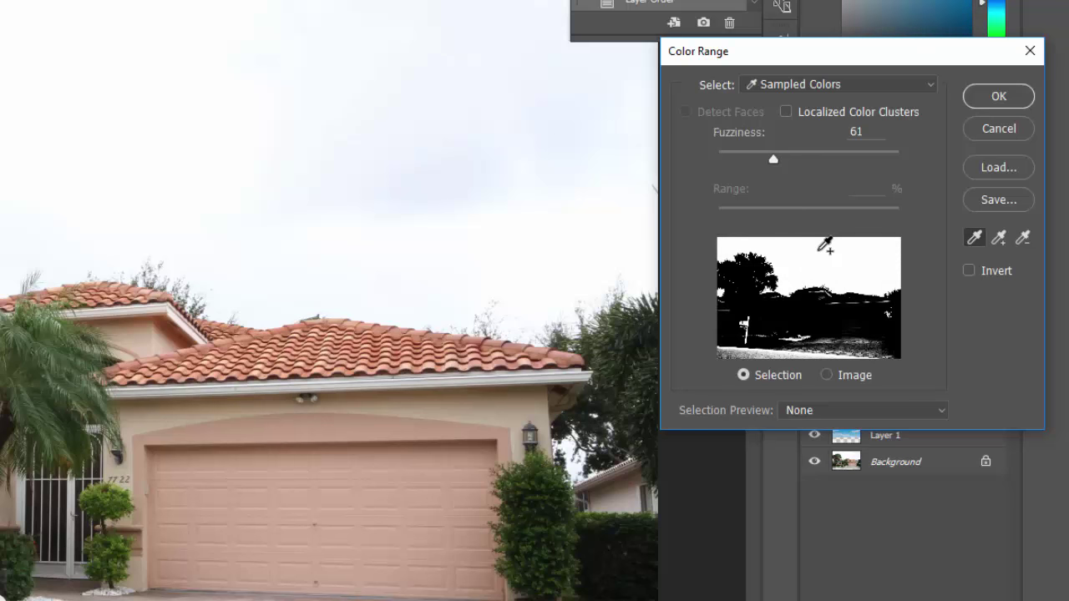
pyautogui.keyDown('shift'); pyautogui.click(762, 247); pyautogui.keyUp('shift')
pyautogui.keyDown('shift'); pyautogui.click(728, 247); pyautogui.keyUp('shift')
pyautogui.keyDown('shift'); pyautogui.click(818, 270); pyautogui.keyUp('shift')
pyautogui.keyDown('shift'); pyautogui.click(826, 272); pyautogui.keyUp('shift')
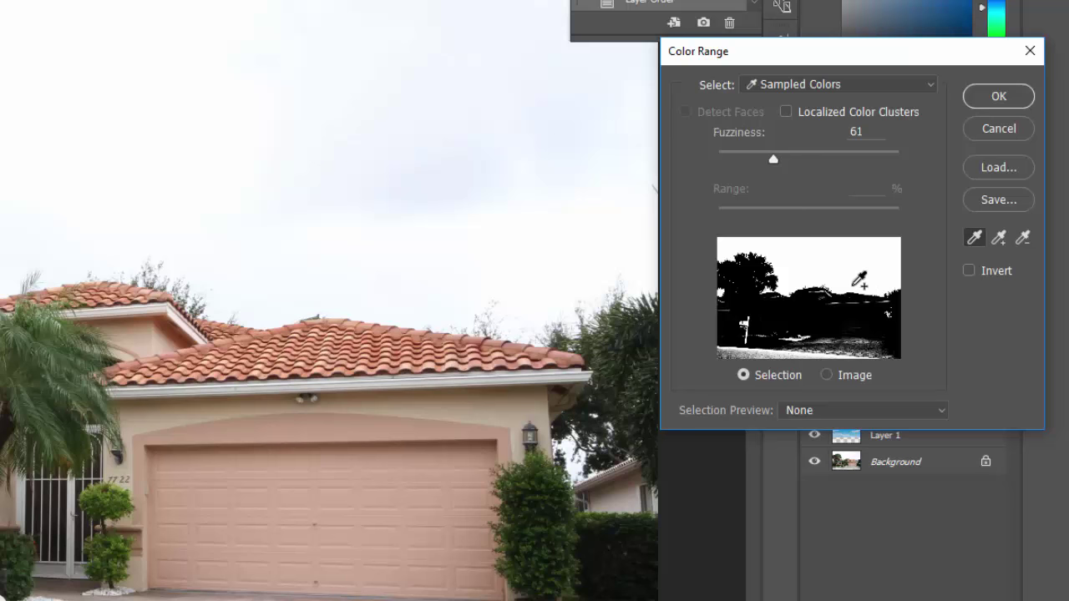
pyautogui.keyDown('shift'); pyautogui.click(860, 284); pyautogui.keyUp('shift')
pyautogui.keyDown('shift'); pyautogui.click(887, 269); pyautogui.keyUp('shift')
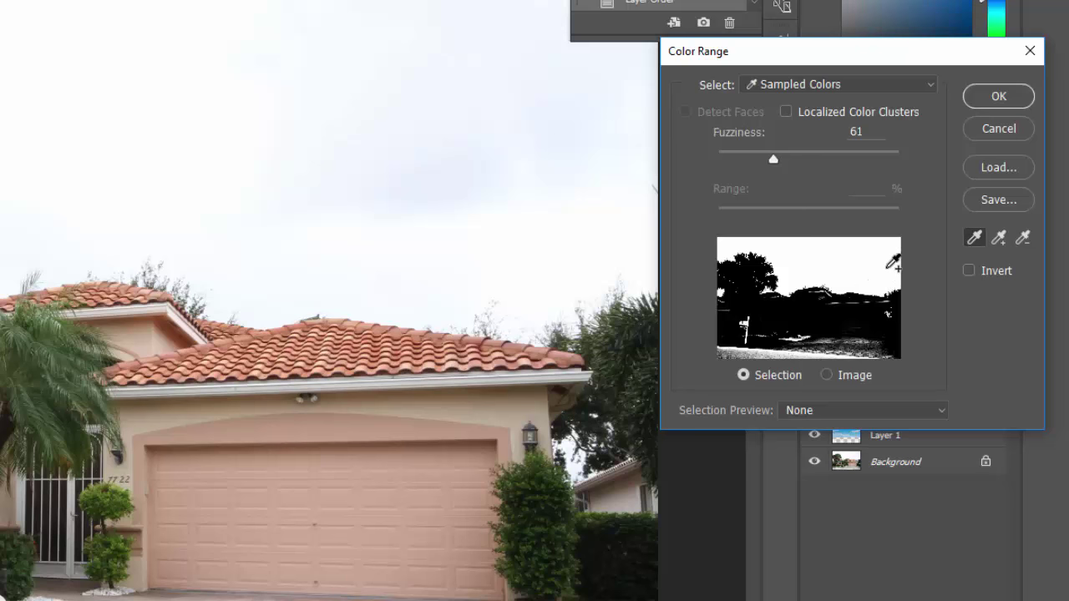
pyautogui.keyDown('shift'); pyautogui.click(820, 252); pyautogui.keyUp('shift')
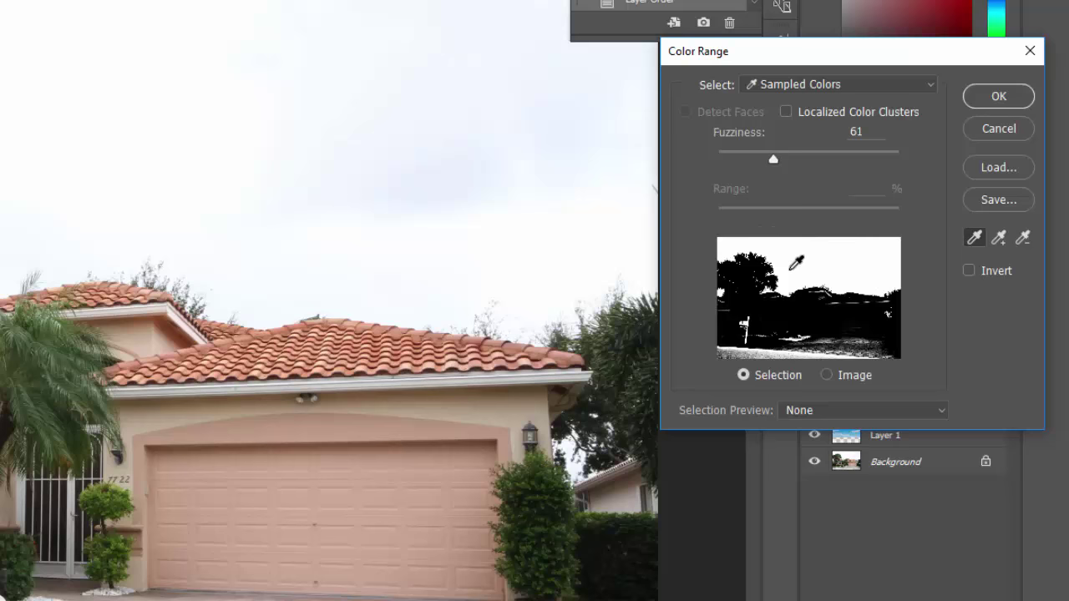
pyautogui.click(988, 93)
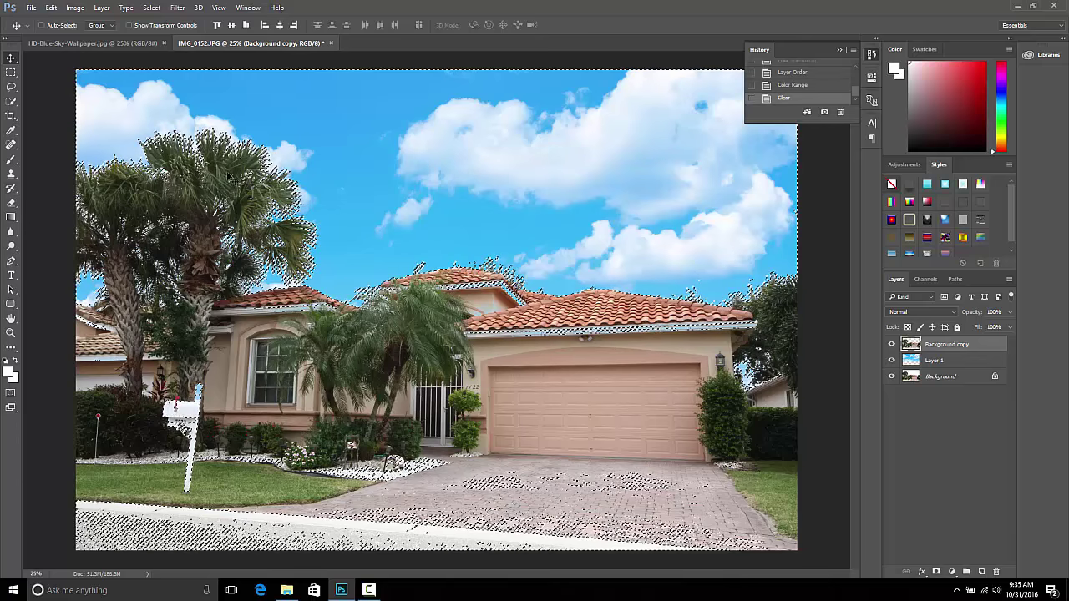
# - Clear the selected sky from Background copy to reveal the blue sky layer, and remove the selection
pyautogui.press('m')
pyautogui.hotkey('ctrl', 'd')
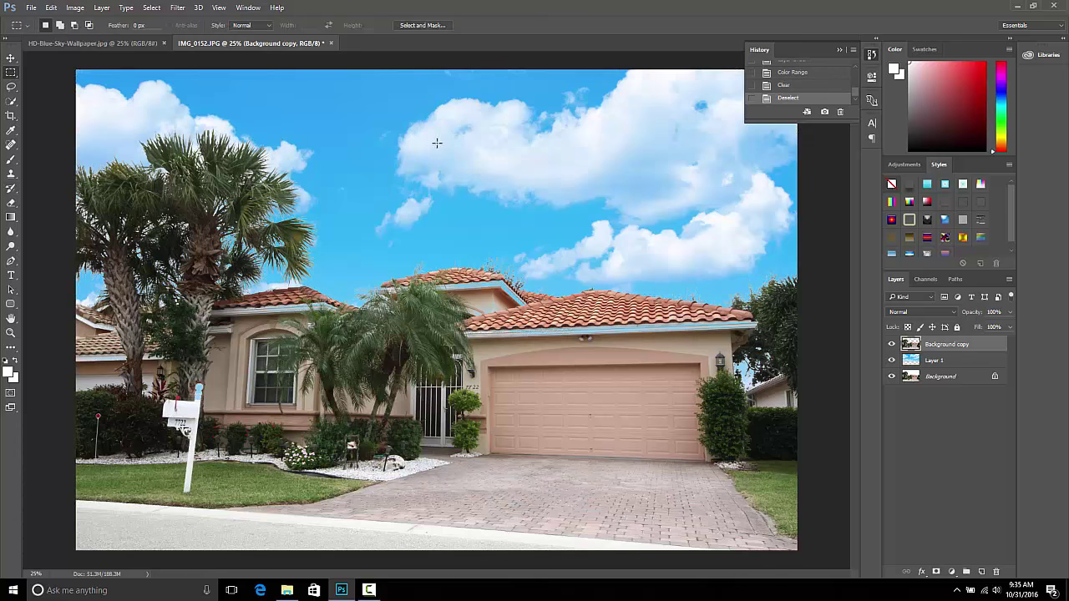
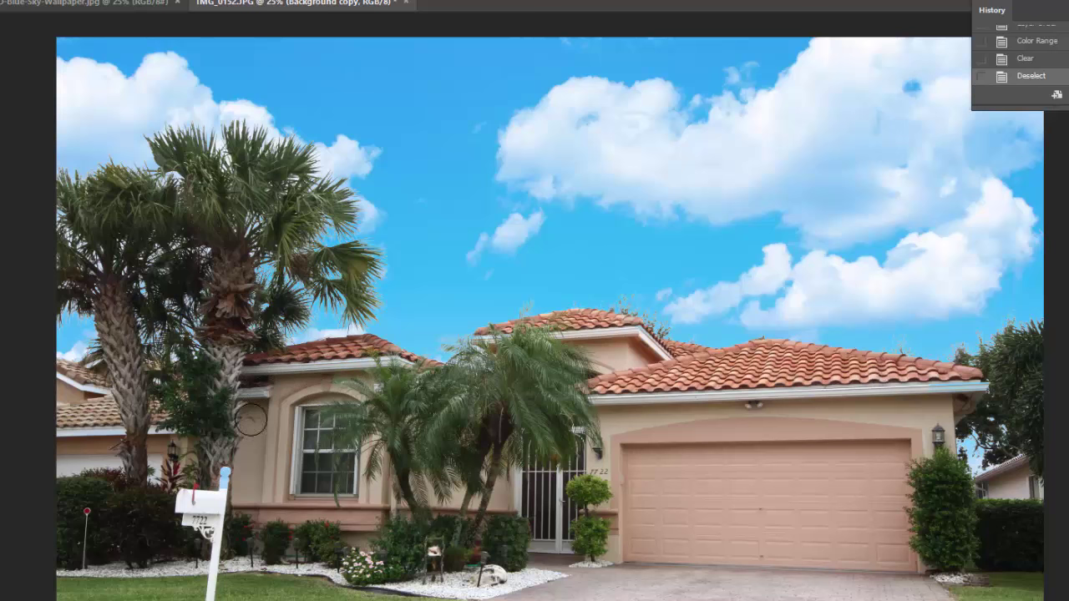
# - Restore the top of the white mailbox post on Background copy by erasing to history
pyautogui.moveTo(224, 473); pyautogui.dragTo(224, 484)
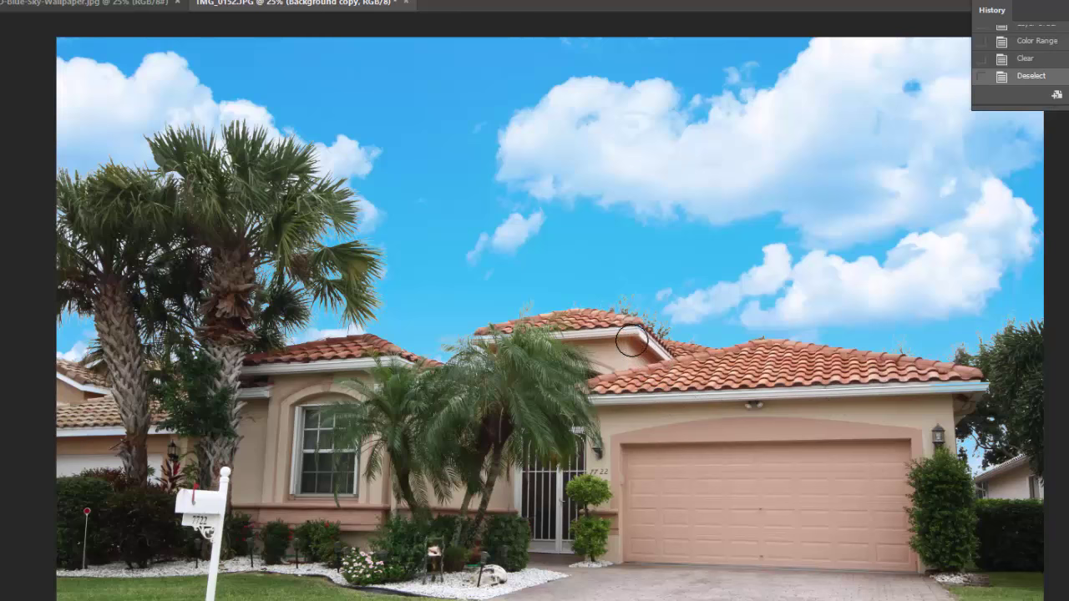
pyautogui.hotkey('ctrl', 'd')
pyautogui.click(535, 346)
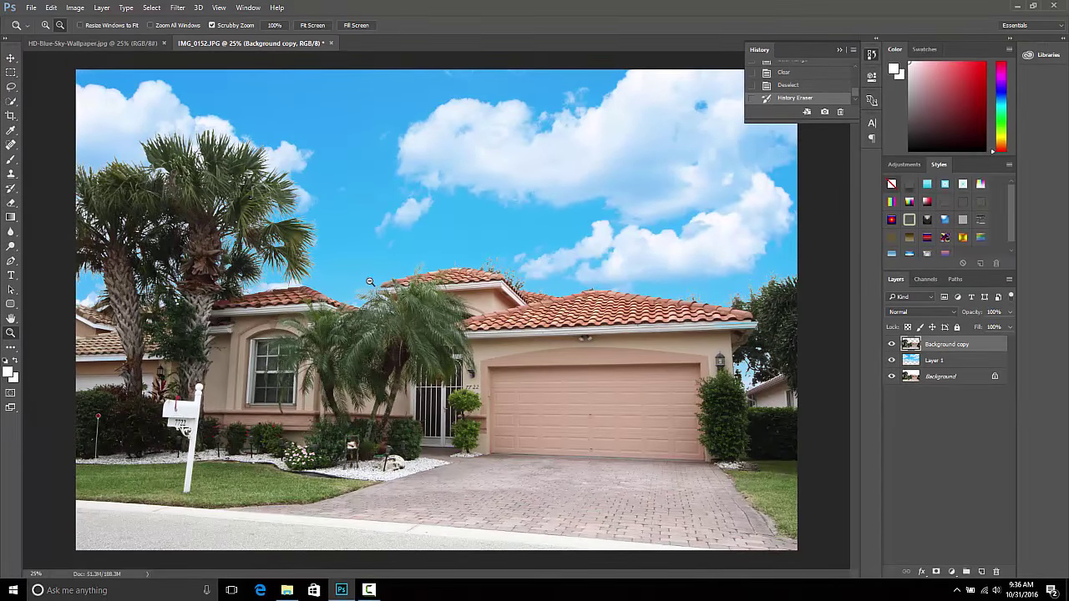
# - Reduce the Eraser brush to 70 px and restore the white eave trim behind the palm fronds and along the upper roof from history
pyautogui.moveTo(370, 282); pyautogui.dragTo(512, 354)
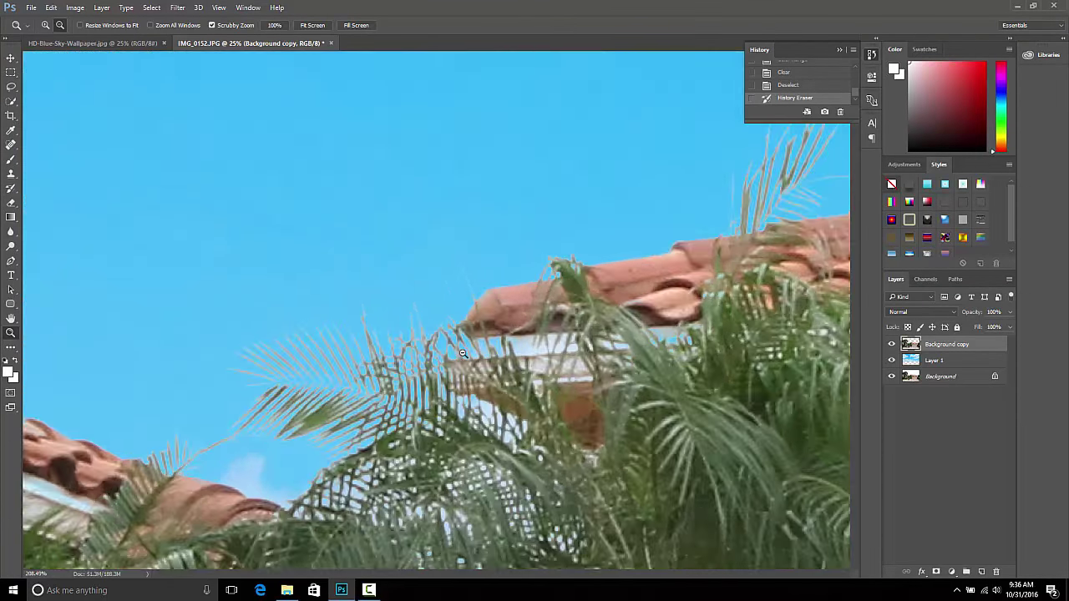
pyautogui.click(11, 203)
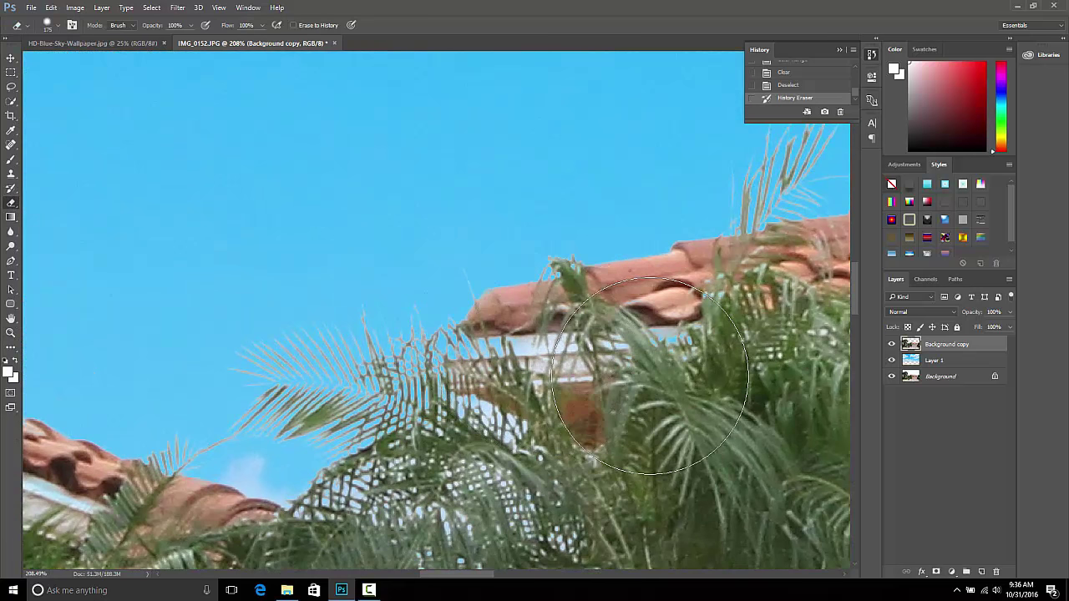
pyautogui.press('[')
pyautogui.press('[')
pyautogui.press('[')
pyautogui.press('[')
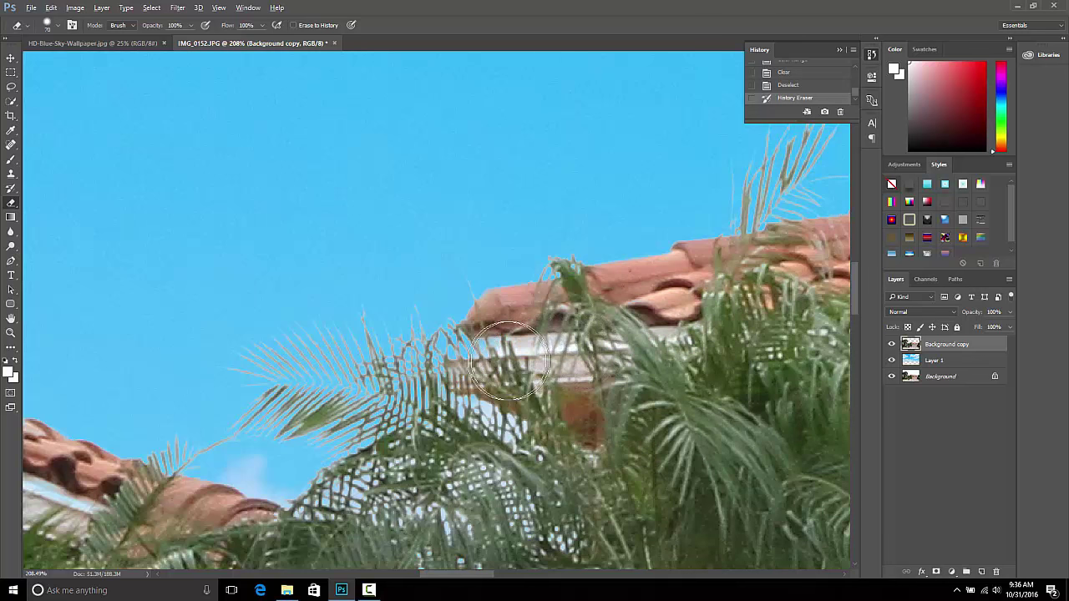
pyautogui.moveTo(487, 361)
pyautogui.mouseDown()
pyautogui.moveTo(756, 421)
pyautogui.moveTo(289, 354)
pyautogui.mouseUp()
pyautogui.moveTo(685, 343); pyautogui.dragTo(305, 327)
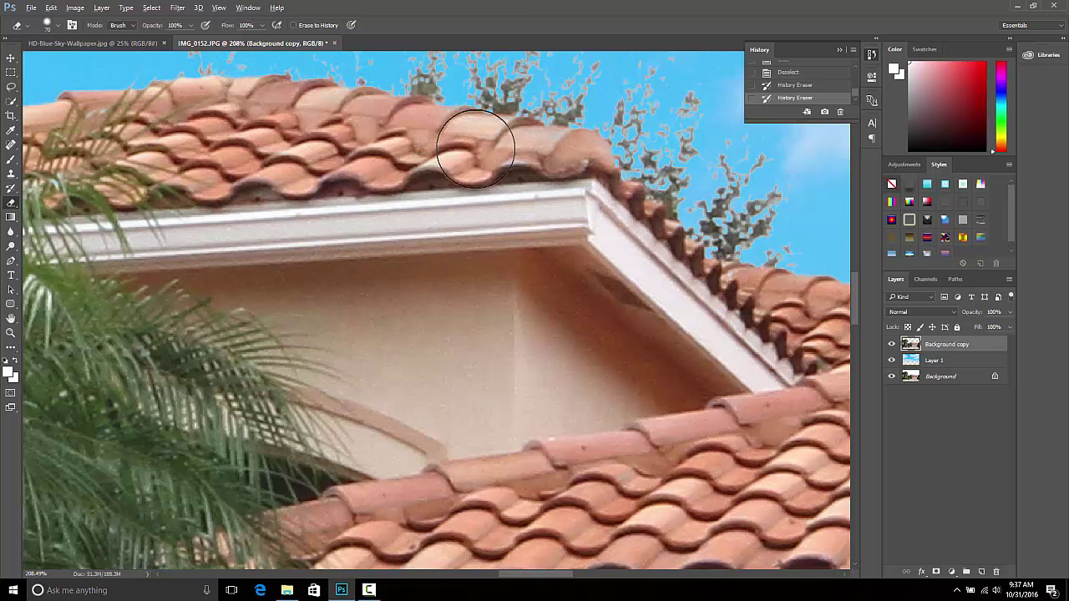
pyautogui.moveTo(272, 219)
pyautogui.mouseDown()
pyautogui.moveTo(501, 281)
pyautogui.moveTo(258, 222)
pyautogui.mouseUp()
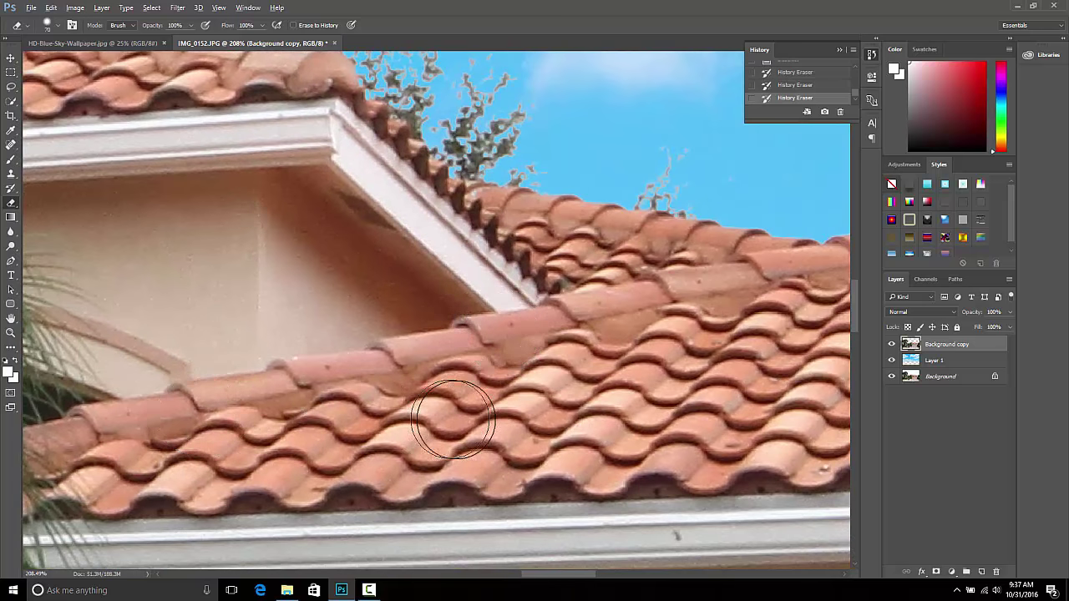
# - Restore the blue-tinted stretch of white gutter at the outer end of the garage roof by erasing to history
pyautogui.click(11, 332)
pyautogui.keyDown('alt'); pyautogui.click(501, 354); pyautogui.keyUp('alt')
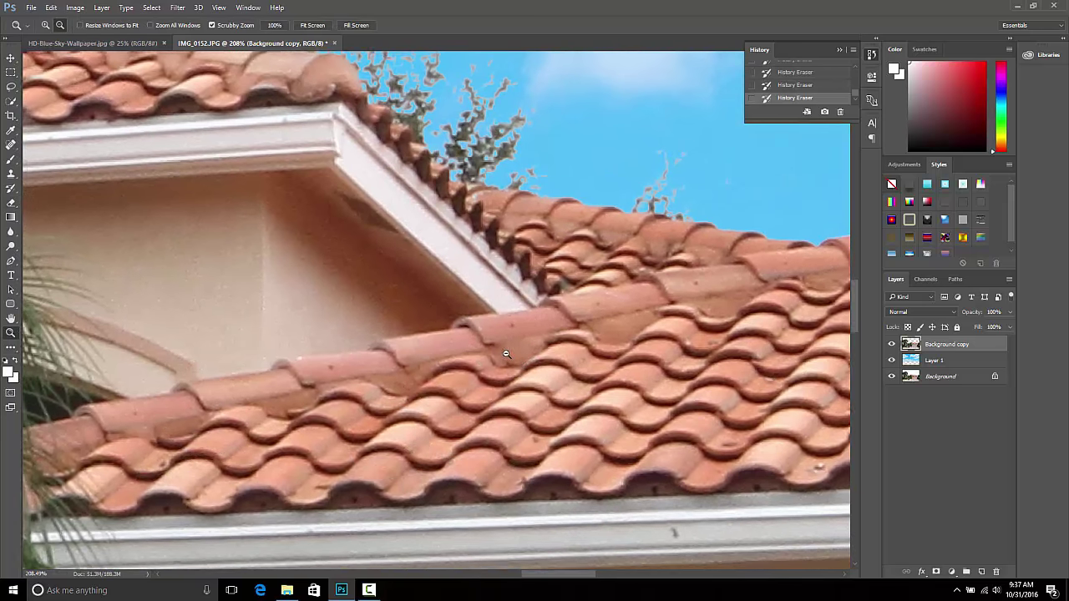
pyautogui.keyDown('alt'); pyautogui.click(577, 382); pyautogui.keyUp('alt')
pyautogui.keyDown('alt'); pyautogui.click(577, 382); pyautogui.keyUp('alt')
pyautogui.moveTo(577, 382); pyautogui.dragTo(324, 360)
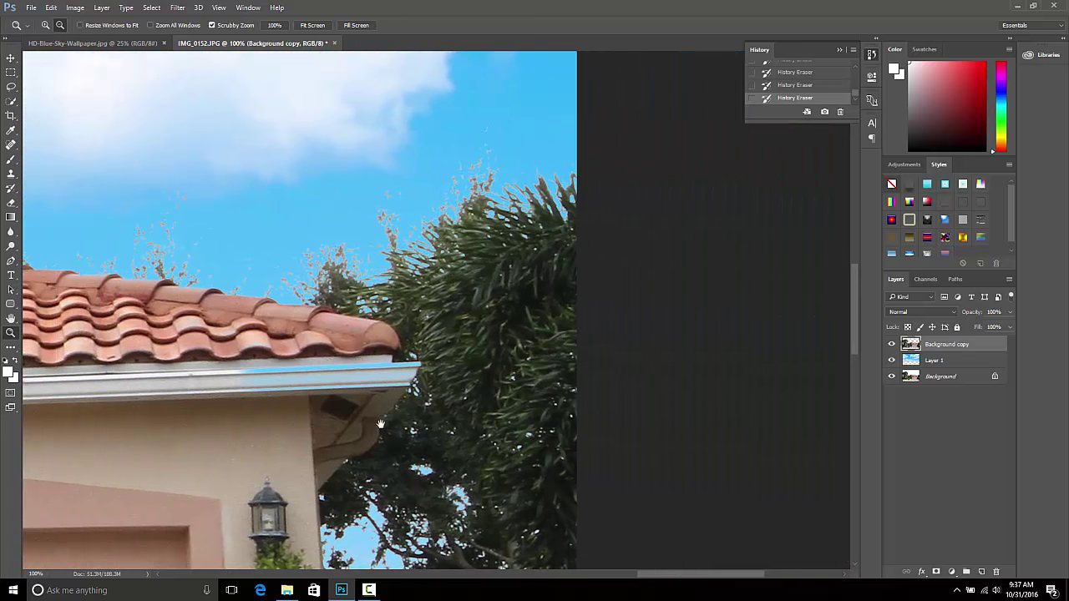
pyautogui.click(13, 205)
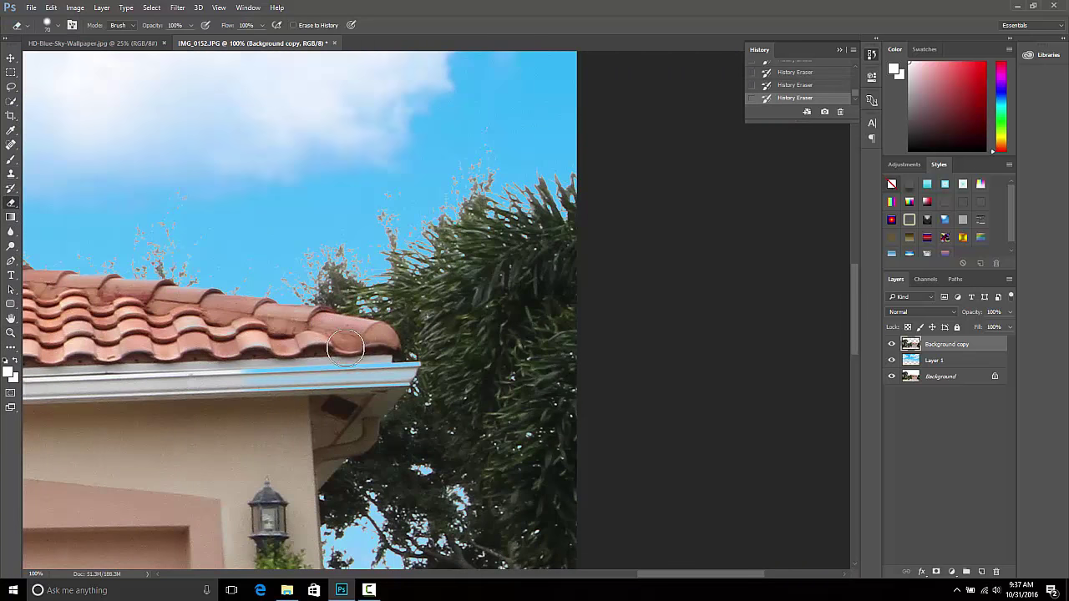
pyautogui.moveTo(274, 381)
pyautogui.mouseDown()
pyautogui.moveTo(253, 380)
pyautogui.moveTo(411, 371)
pyautogui.moveTo(345, 376)
pyautogui.mouseUp()
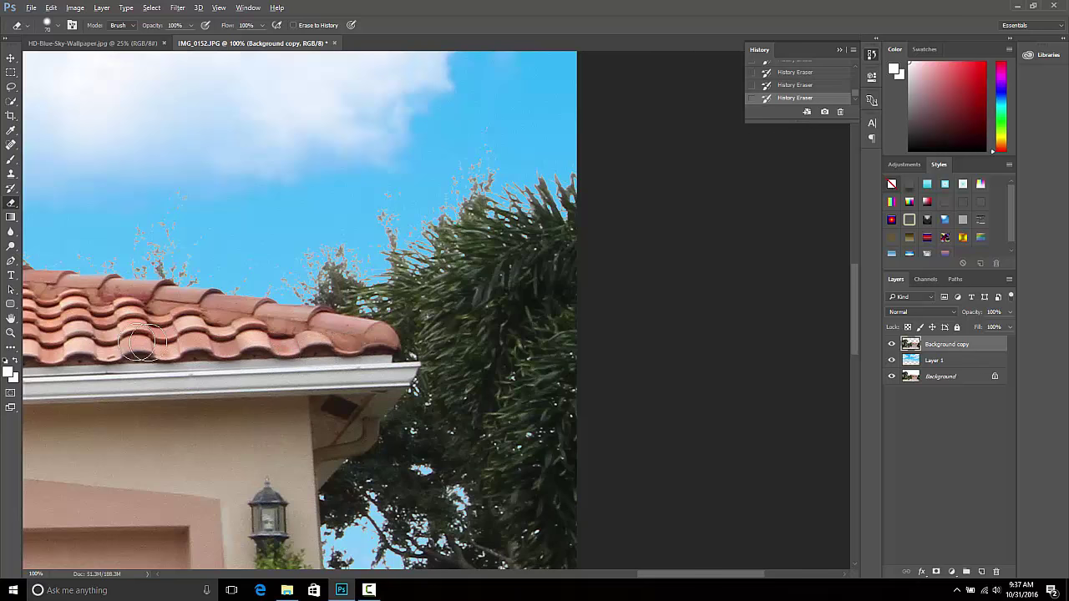
pyautogui.hscroll(-10, 103, 375)
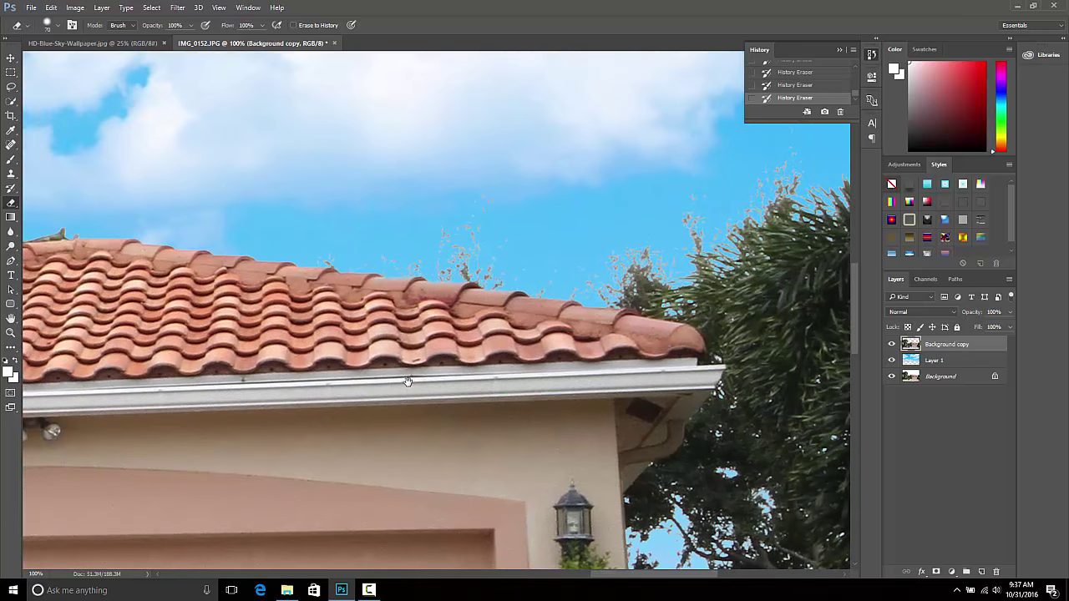
pyautogui.click(11, 332)
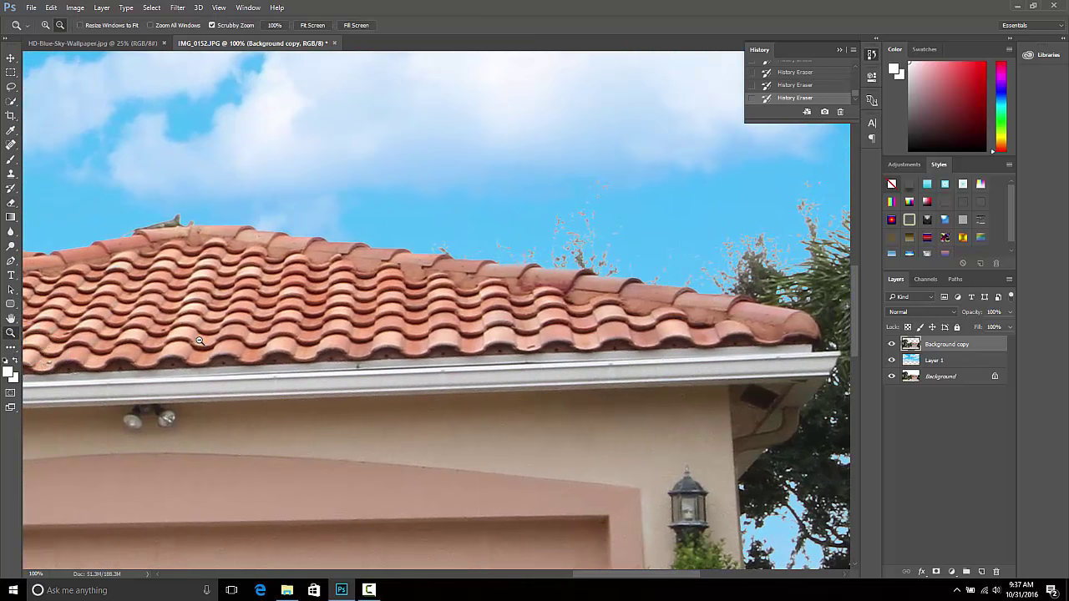
pyautogui.moveTo(167, 336); pyautogui.dragTo(115, 337)
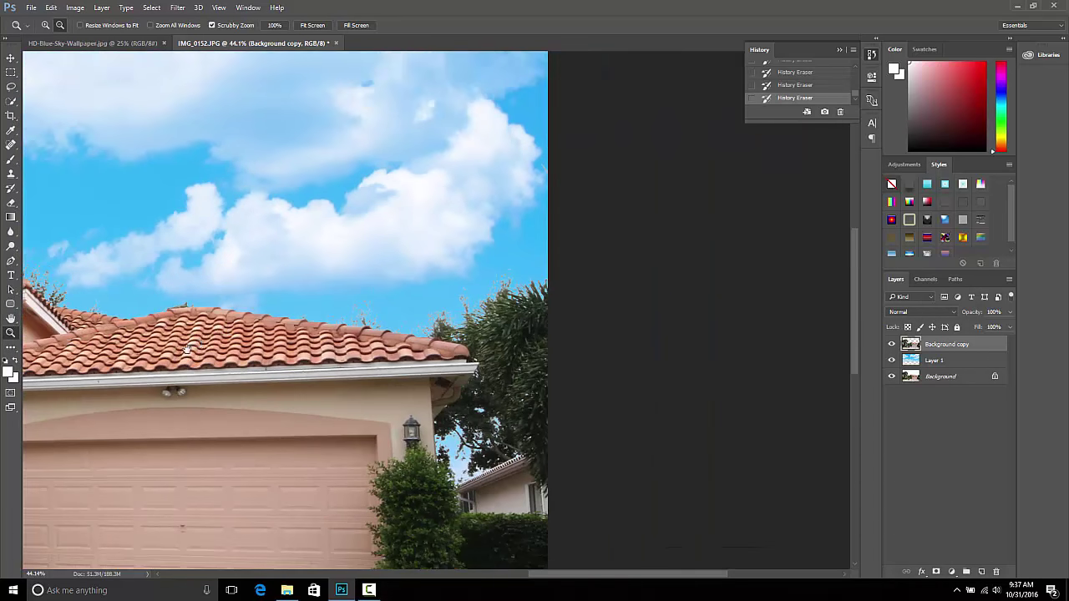
# - Inspect the cutout edges of the garage roof, palm fronds and upper roof against the new sky, and return to the full photo
pyautogui.hscroll(-10, 187, 349)
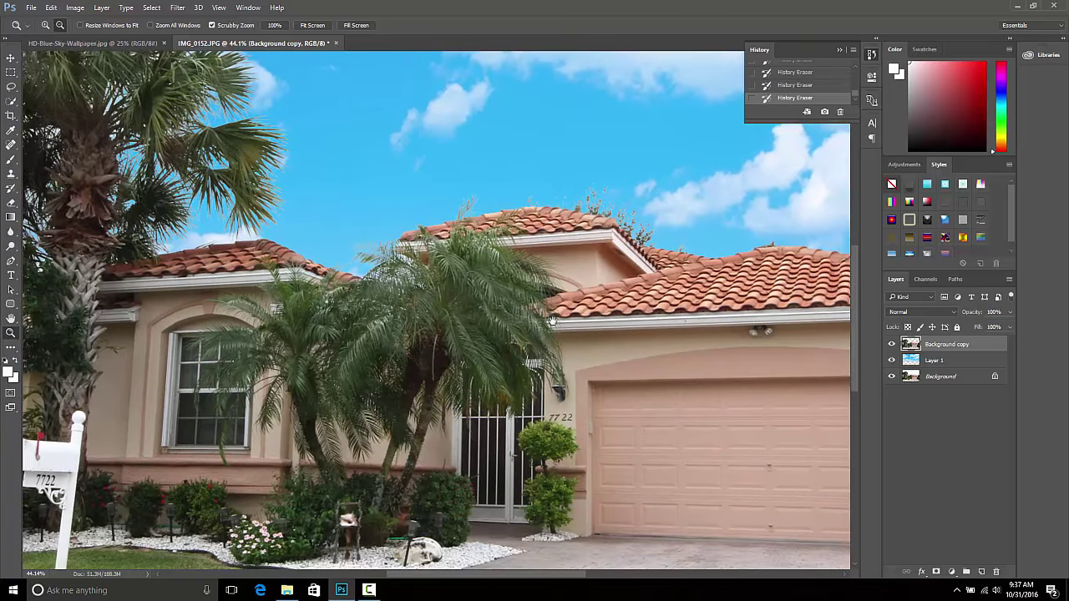
pyautogui.hscroll(-3, 551, 321)
pyautogui.moveTo(453, 423); pyautogui.dragTo(370, 443)
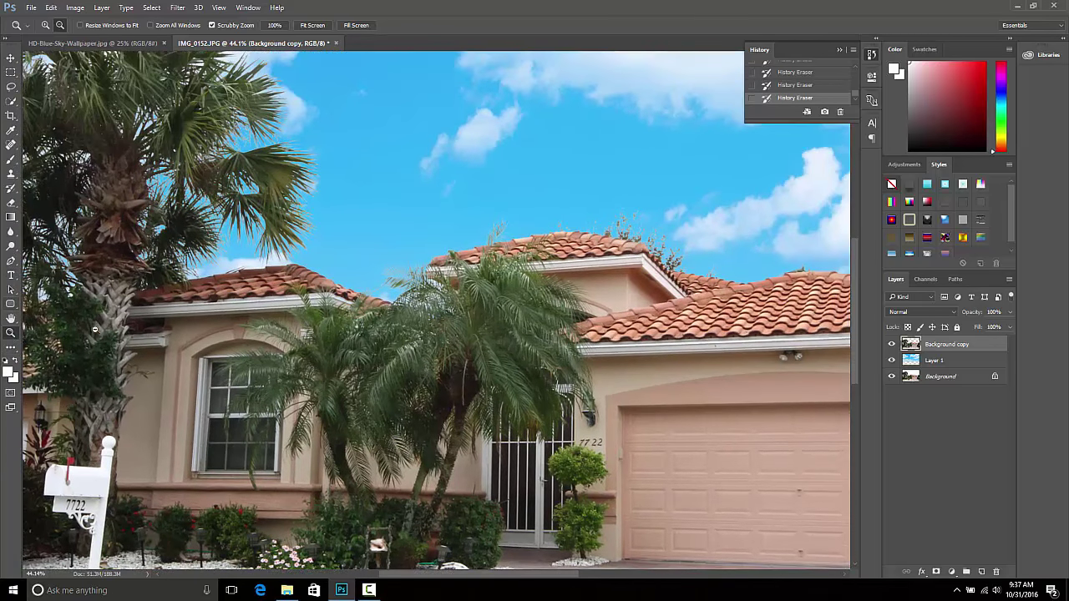
pyautogui.keyDown('alt'); pyautogui.click(280, 335); pyautogui.keyUp('alt')
pyautogui.keyDown('alt'); pyautogui.click(423, 341); pyautogui.keyUp('alt')
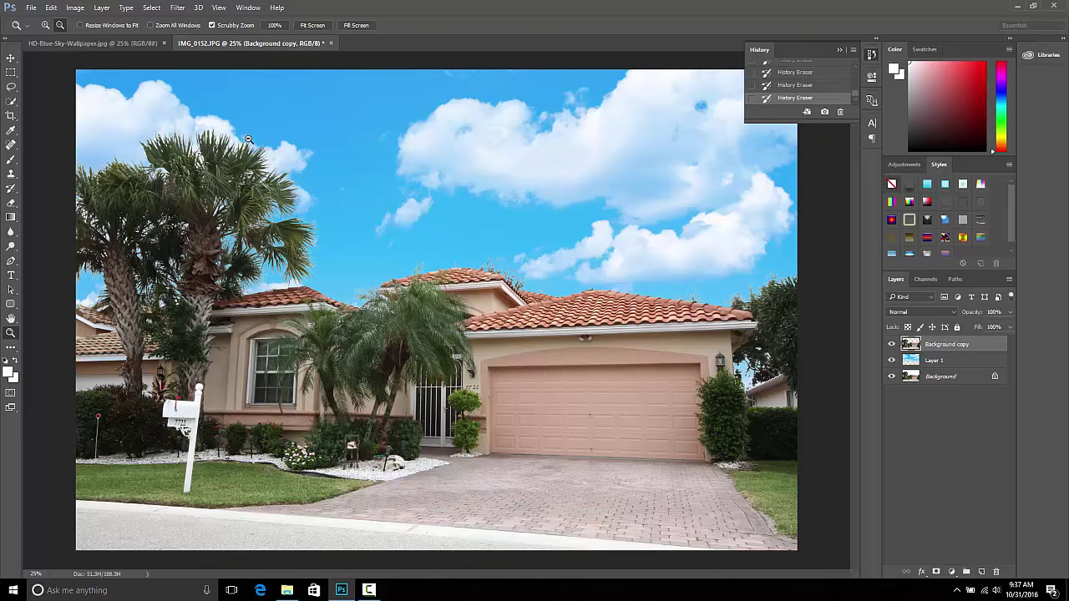
pyautogui.moveTo(247, 139); pyautogui.dragTo(320, 197)
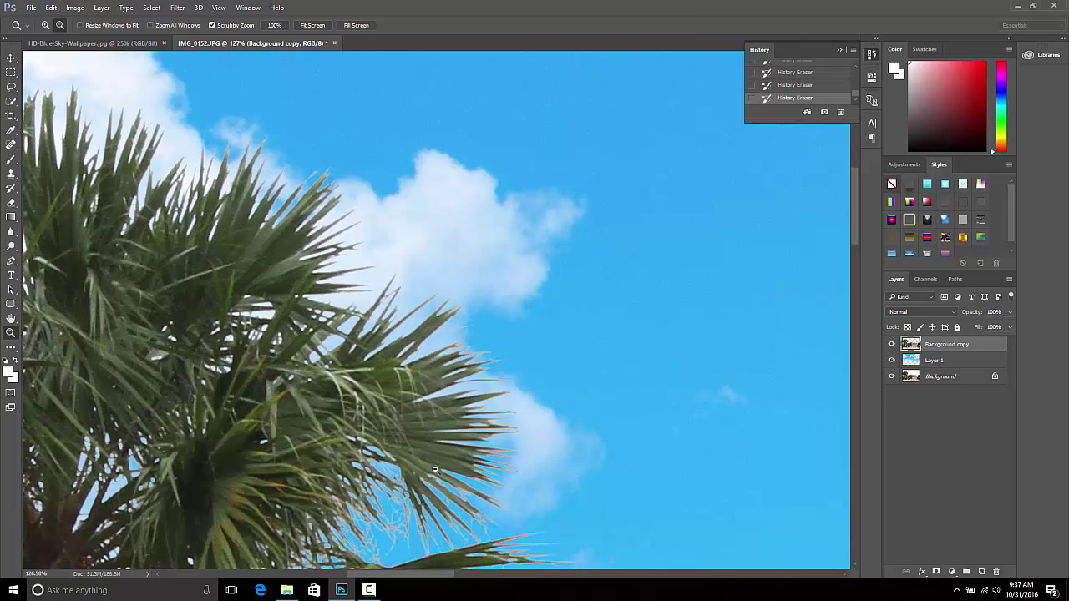
pyautogui.moveTo(487, 510); pyautogui.dragTo(474, 232)
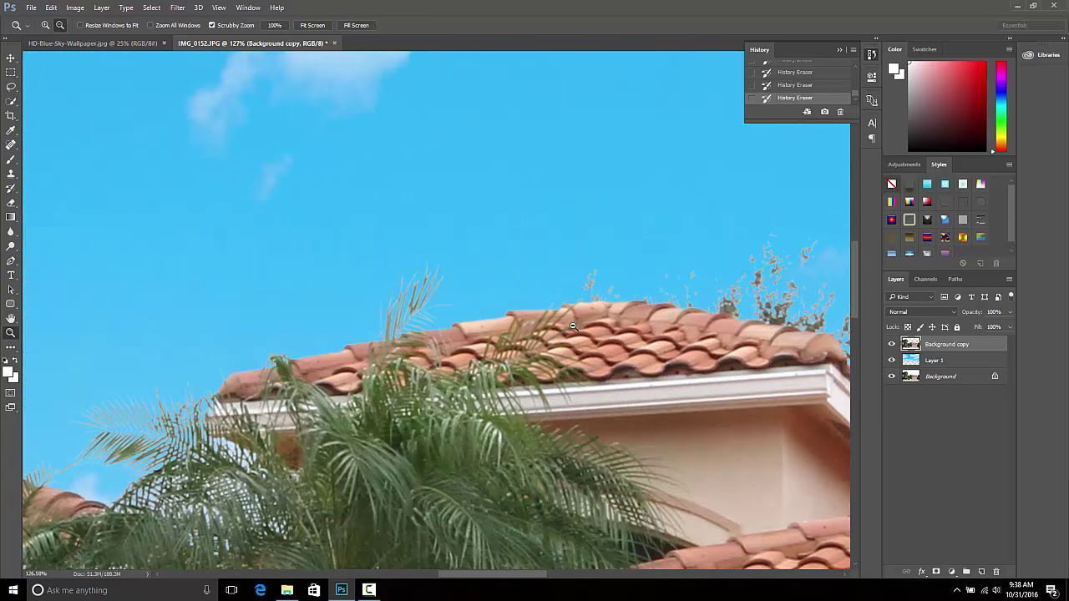
pyautogui.click(327, 347)
pyautogui.keyDown('alt'); pyautogui.click(393, 352); pyautogui.keyUp('alt')
pyautogui.keyDown('alt'); pyautogui.click(393, 352); pyautogui.keyUp('alt')
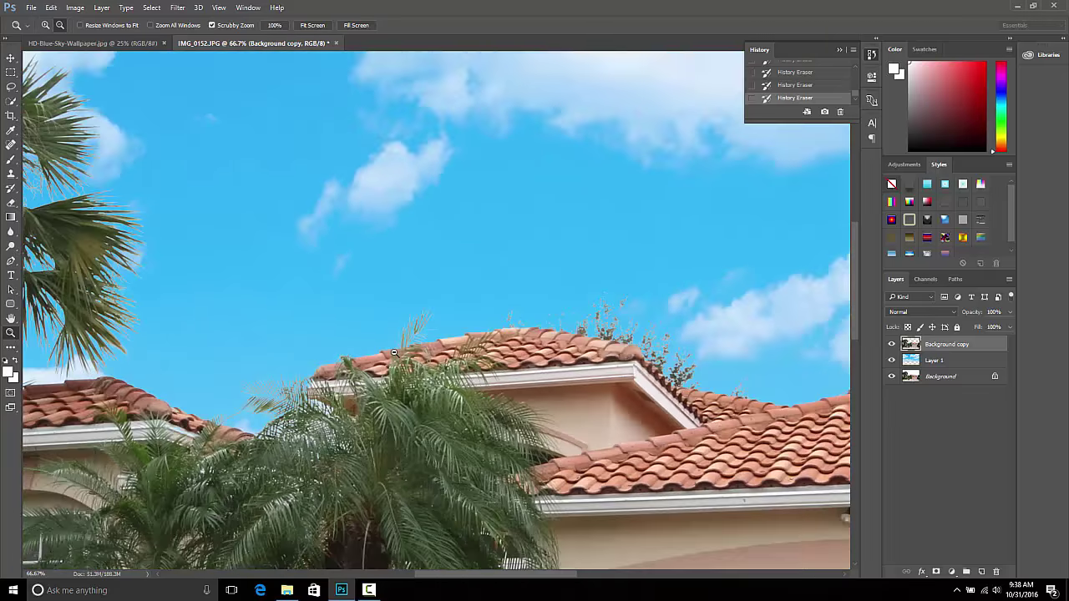
pyautogui.keyDown('alt'); pyautogui.click(393, 352); pyautogui.keyUp('alt')
pyautogui.keyDown('alt'); pyautogui.click(394, 353); pyautogui.keyUp('alt')
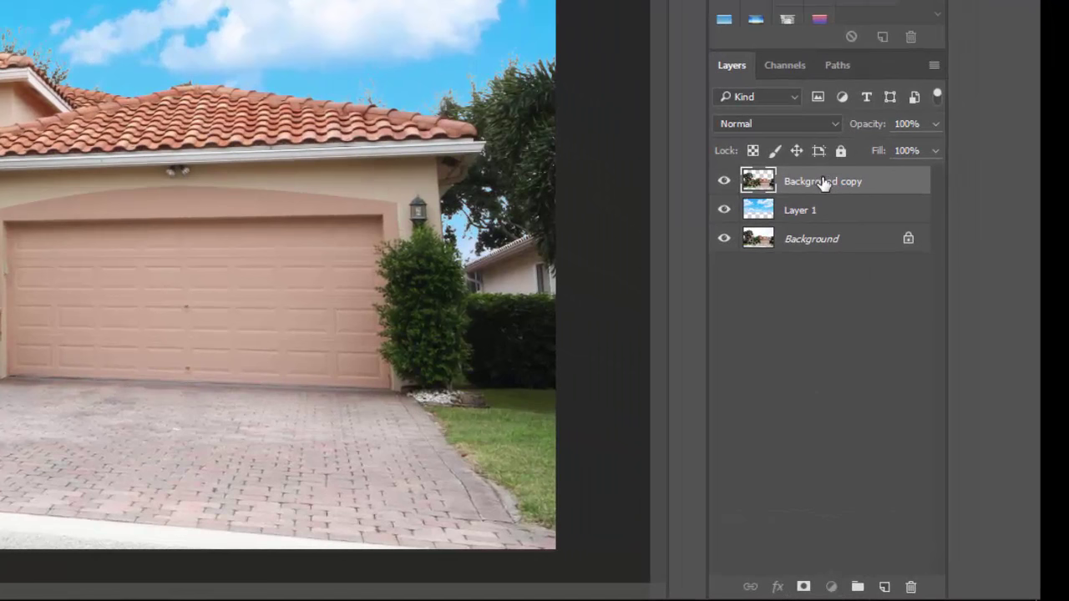
# - Duplicate Background copy and apply a Gaussian Blur with a 1.6 pixel radius to the Background copy layer underneath
pyautogui.moveTo(822, 184); pyautogui.dragTo(886, 587)
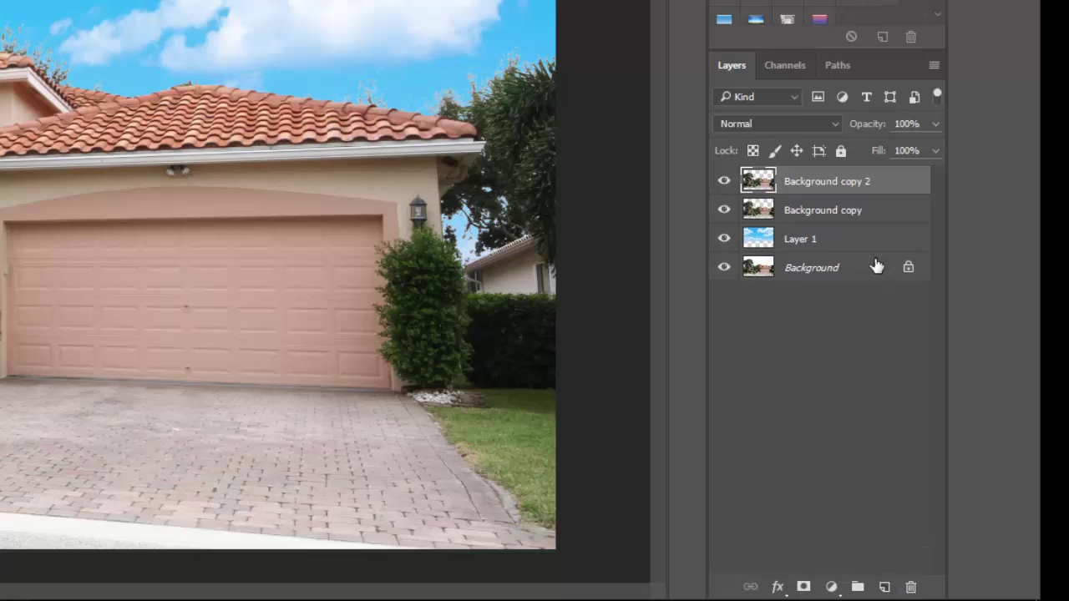
pyautogui.click(835, 212)
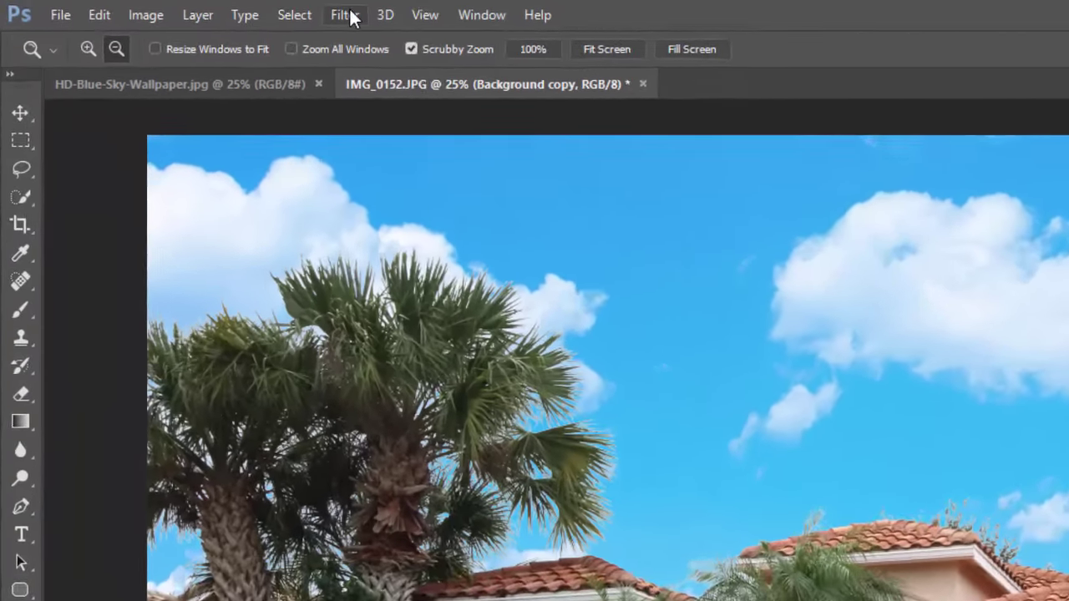
pyautogui.click(178, 7)
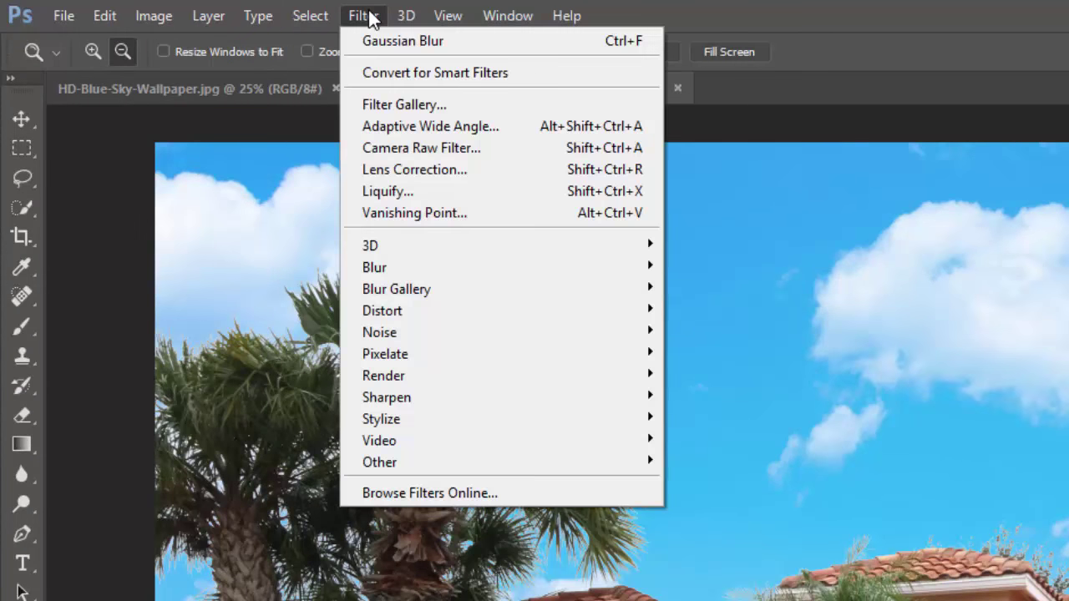
pyautogui.moveTo(371, 269)
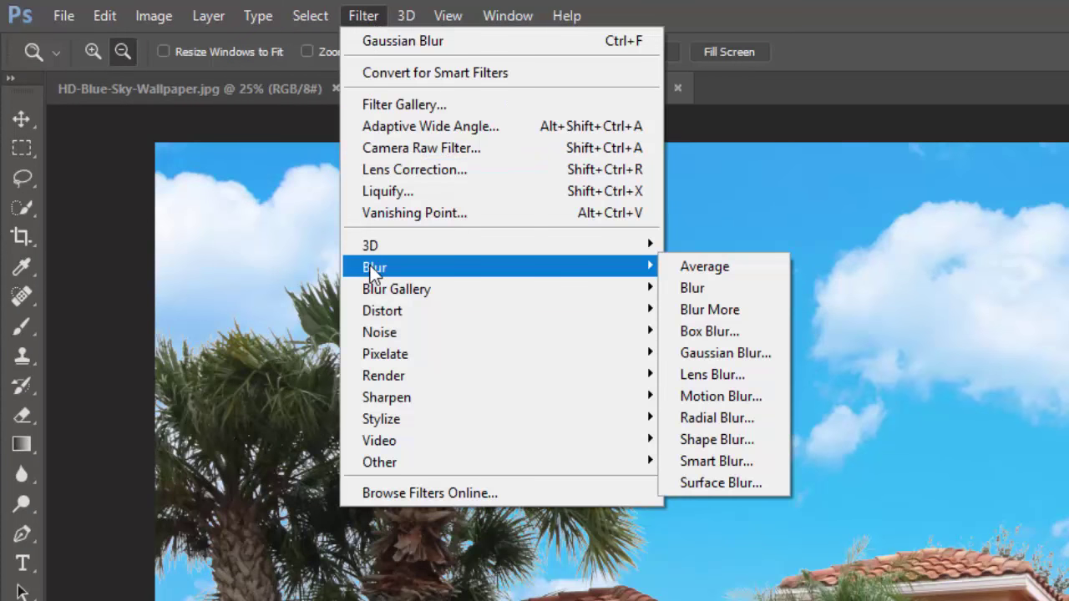
pyautogui.click(745, 354)
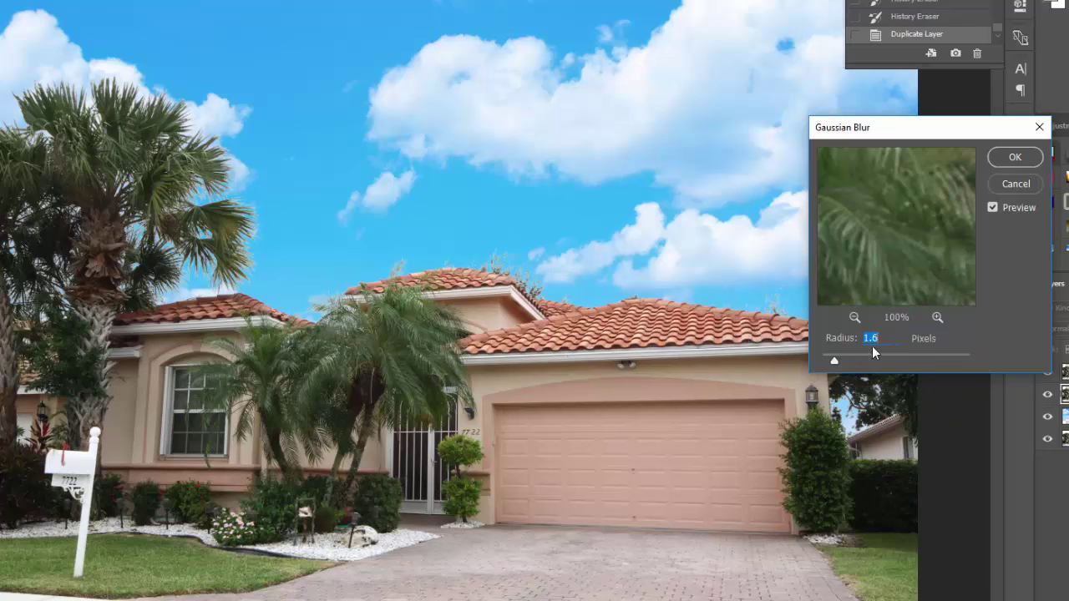
pyautogui.click(1013, 157)
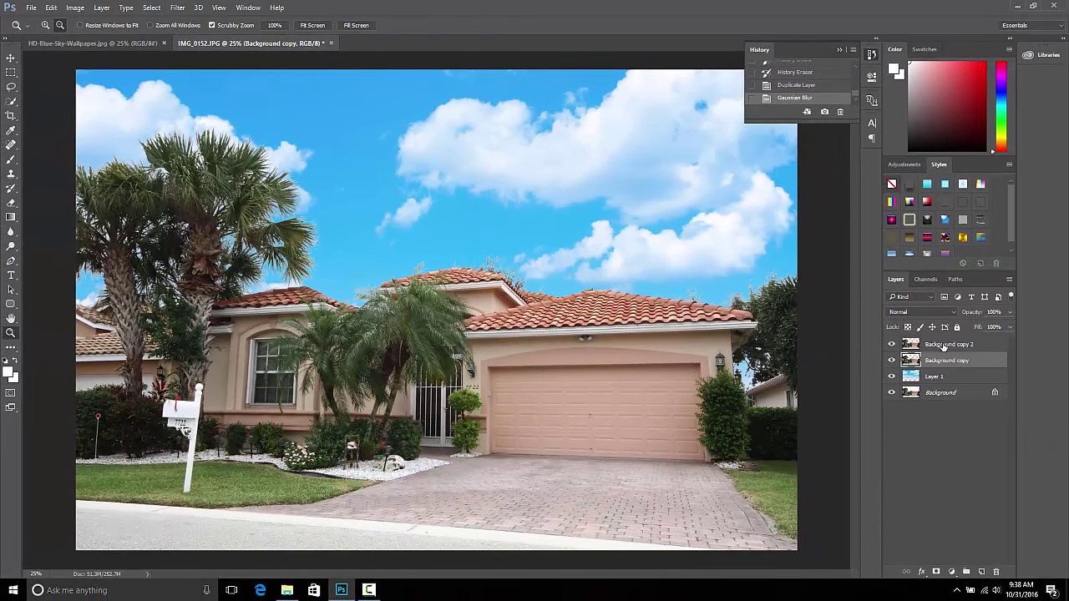
# - Erase the foliage edges against the sky on Background copy 2 using a softer 150 px Eraser brush, including the gaps at both sides of the house
pyautogui.click(944, 346)
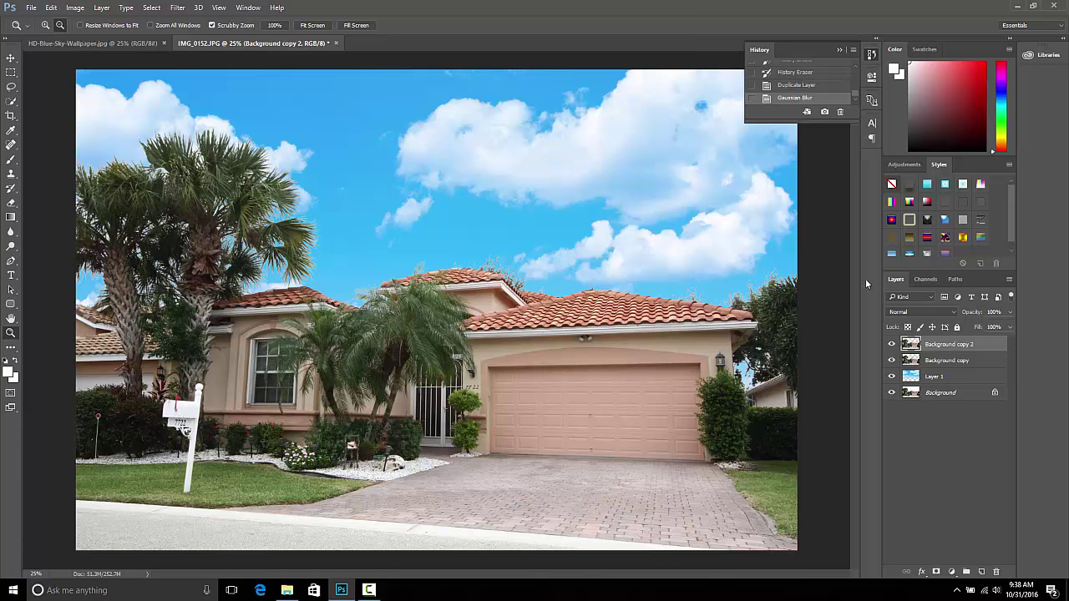
pyautogui.click(11, 203)
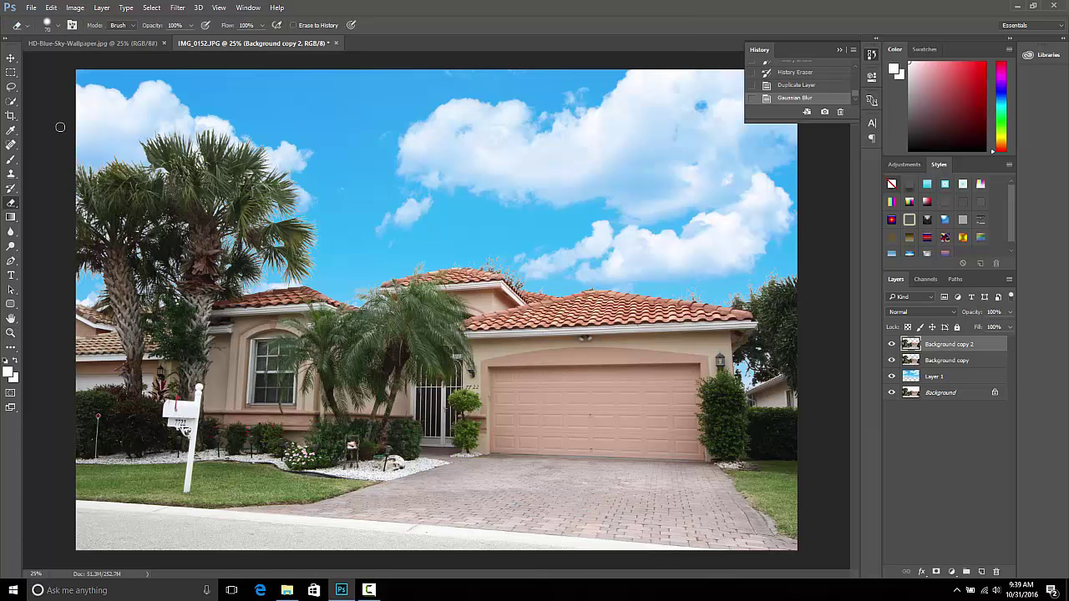
pyautogui.click(60, 26)
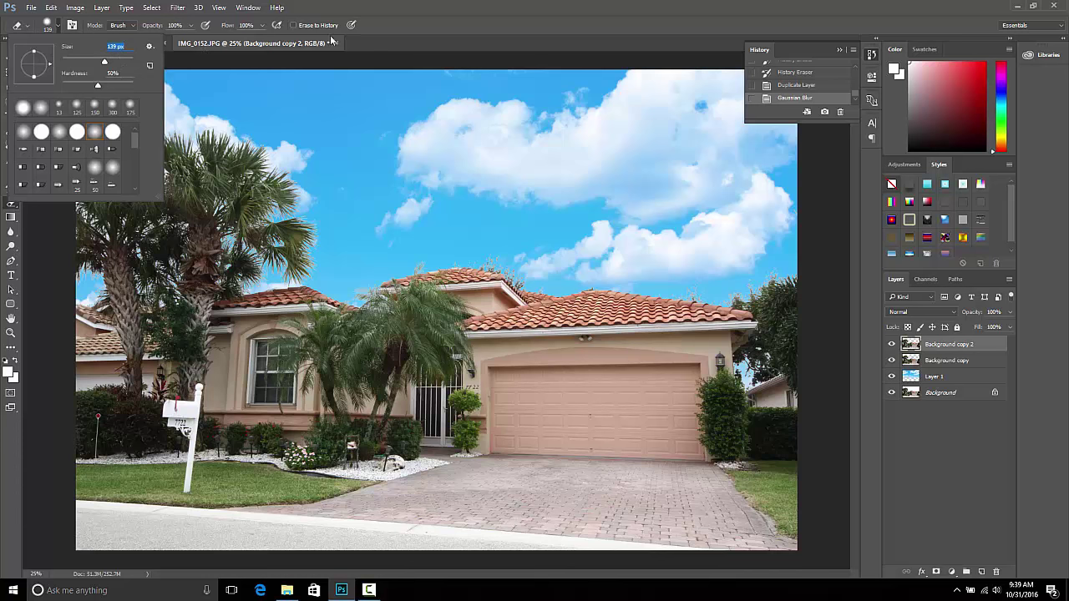
pyautogui.moveTo(97, 83); pyautogui.dragTo(83, 87)
pyautogui.click(57, 27)
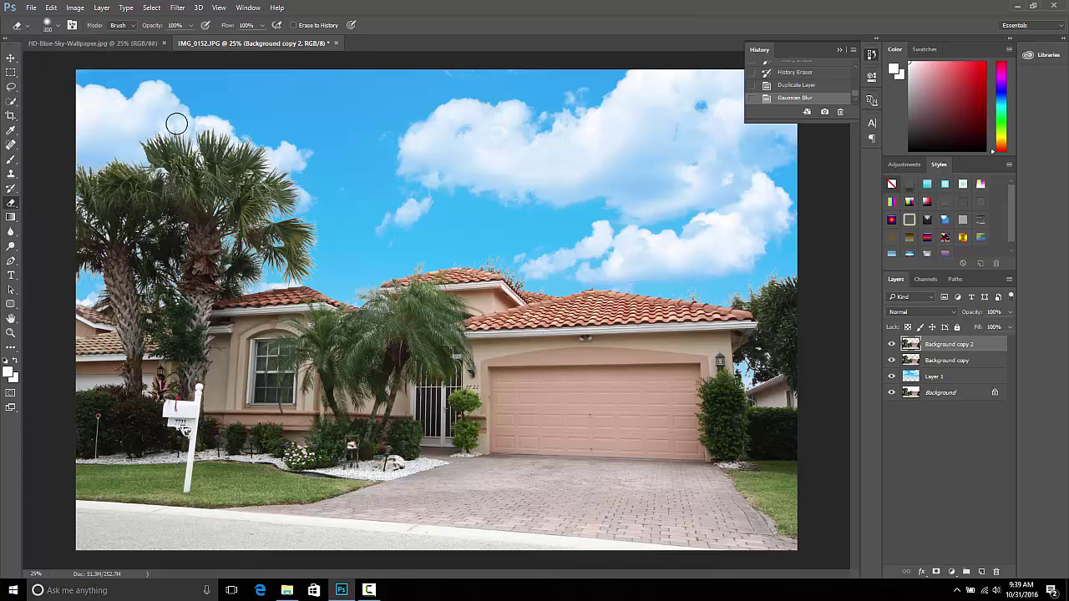
pyautogui.press(']')
pyautogui.press(']')
pyautogui.press(']')
pyautogui.press(']')
pyautogui.press(']')
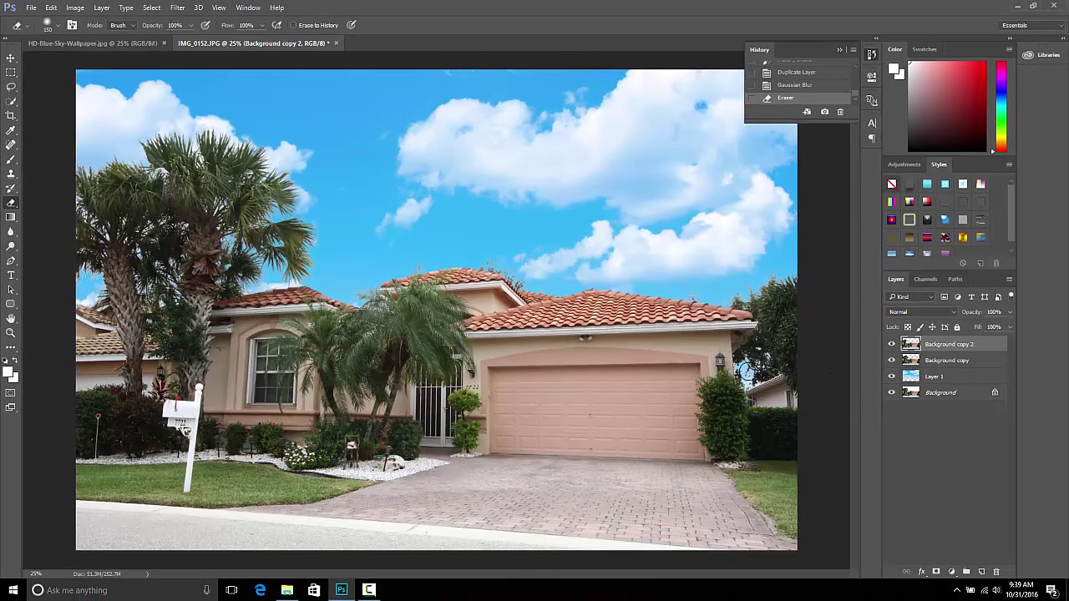
pyautogui.moveTo(752, 372); pyautogui.dragTo(754, 375)
pyautogui.moveTo(70, 282)
pyautogui.mouseDown()
pyautogui.moveTo(89, 272)
pyautogui.moveTo(94, 299)
pyautogui.moveTo(86, 286)
pyautogui.mouseUp()
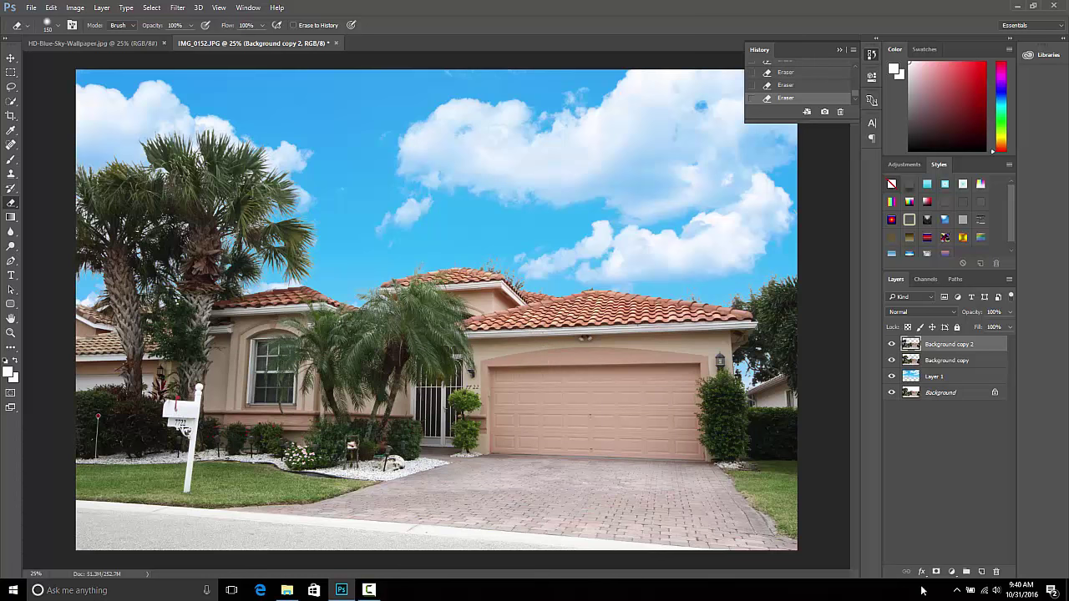
# - Hide the Layer 1 sky to compare with the original overcast photo, and show it again
pyautogui.click(891, 376)
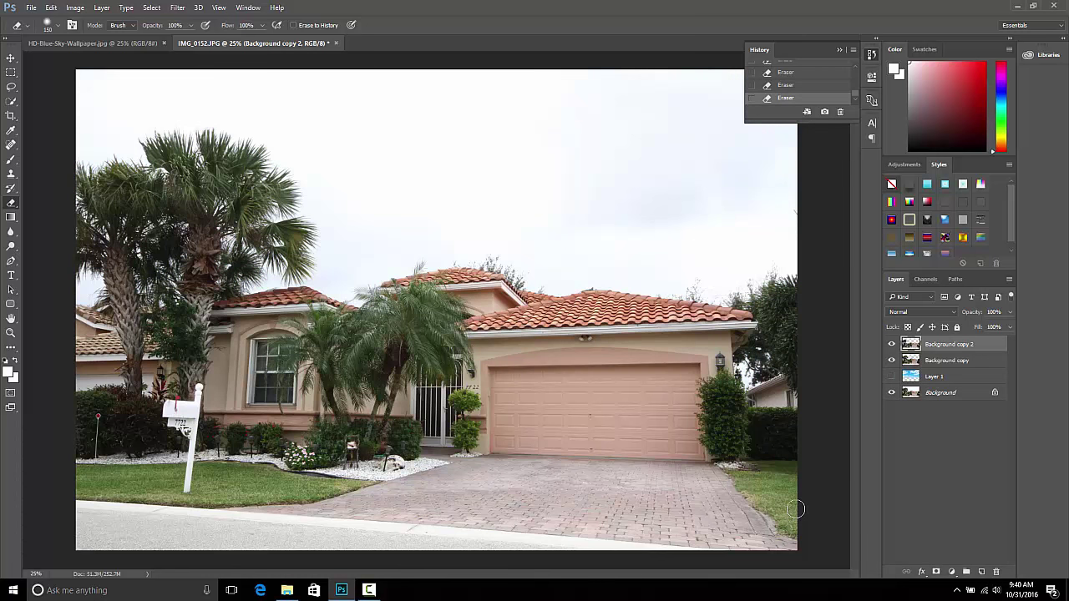
pyautogui.click(890, 377)
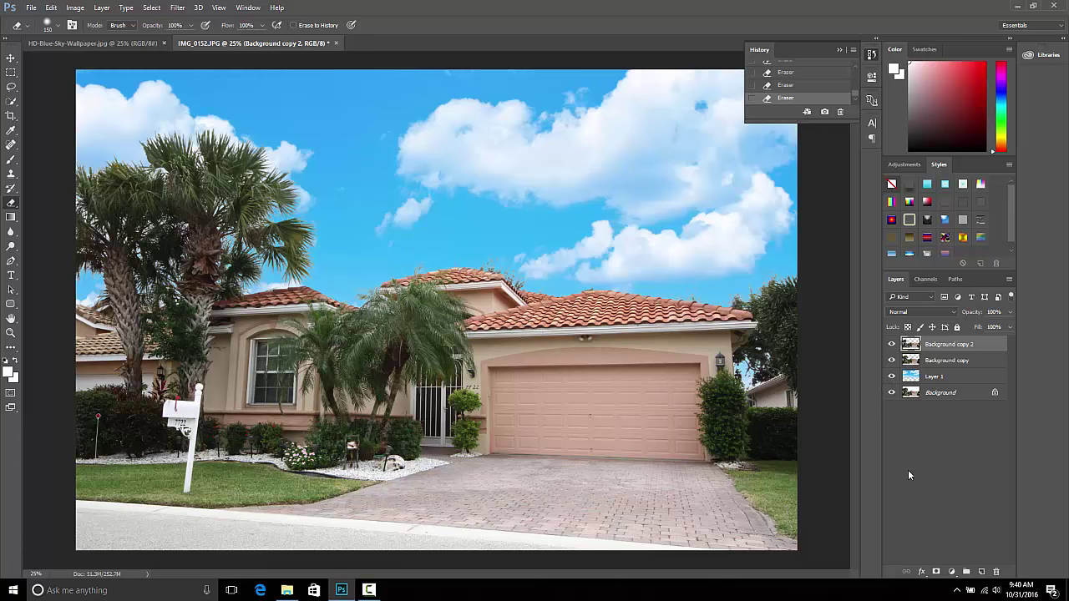